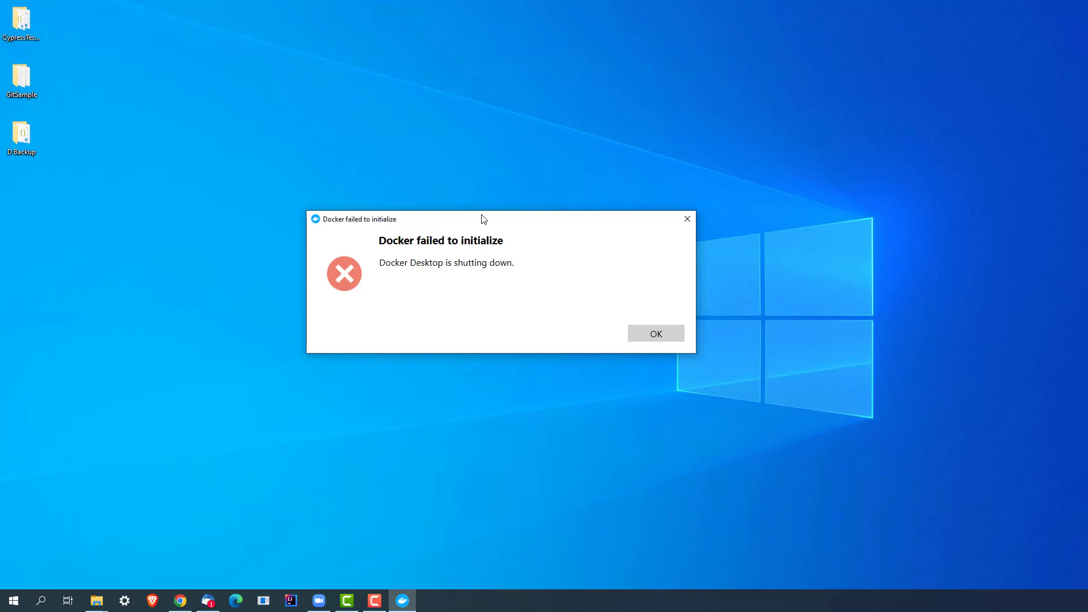
- Dismiss the Docker 'failed to initialize' error and maximize the File Explorer window
drag(483, 219, 501, 223)
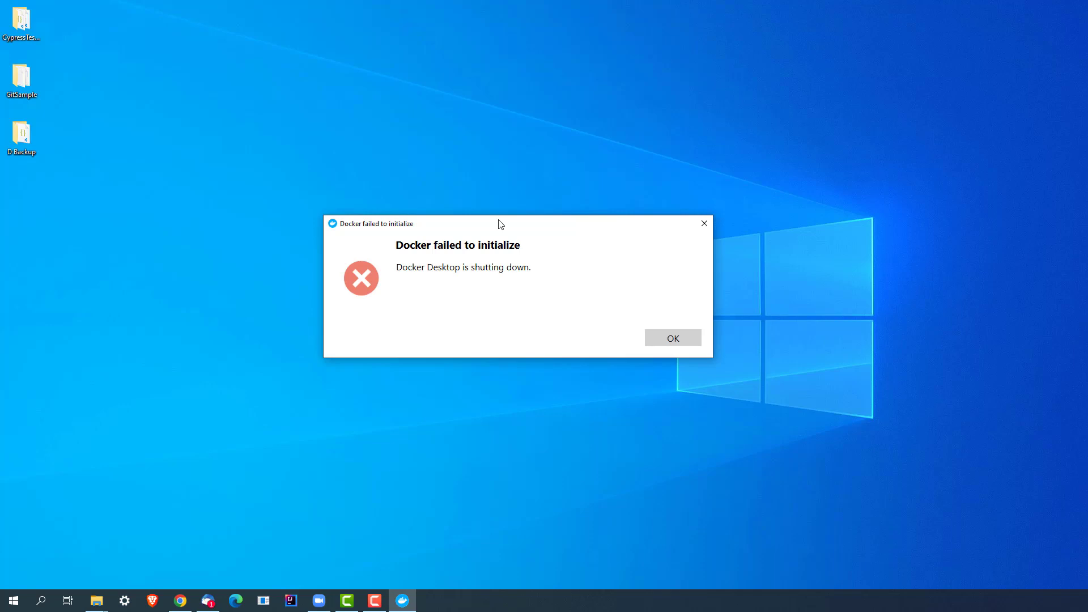
drag(500, 224, 484, 224)
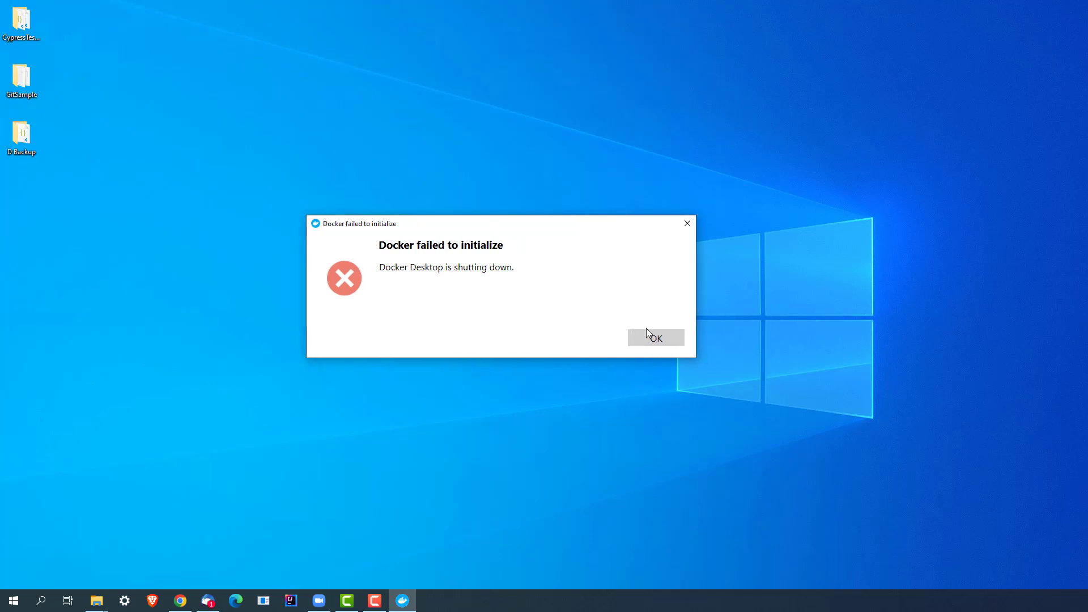
click(661, 338)
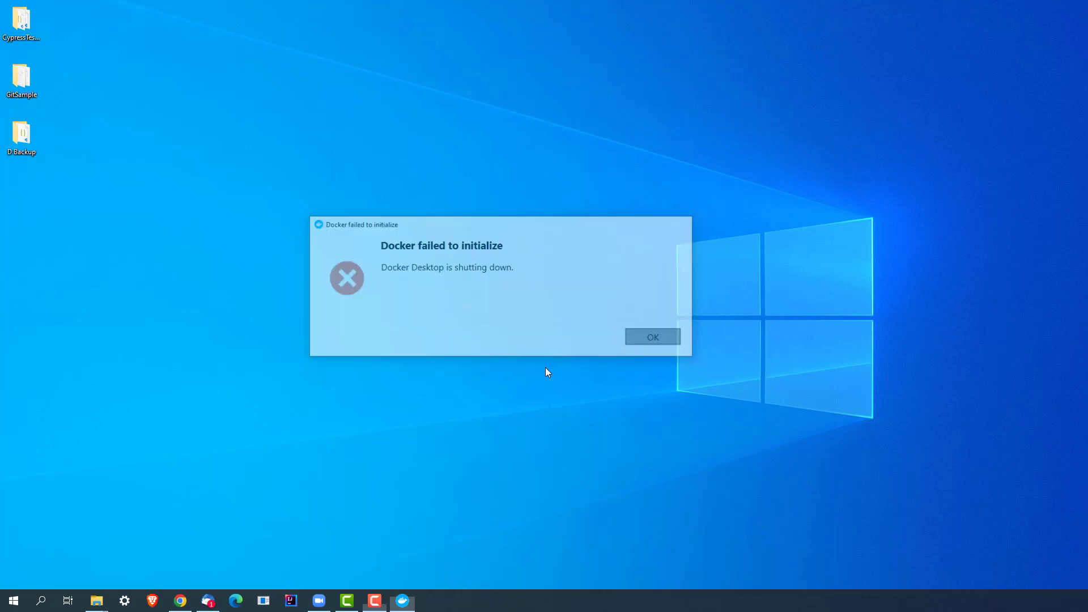
click(97, 602)
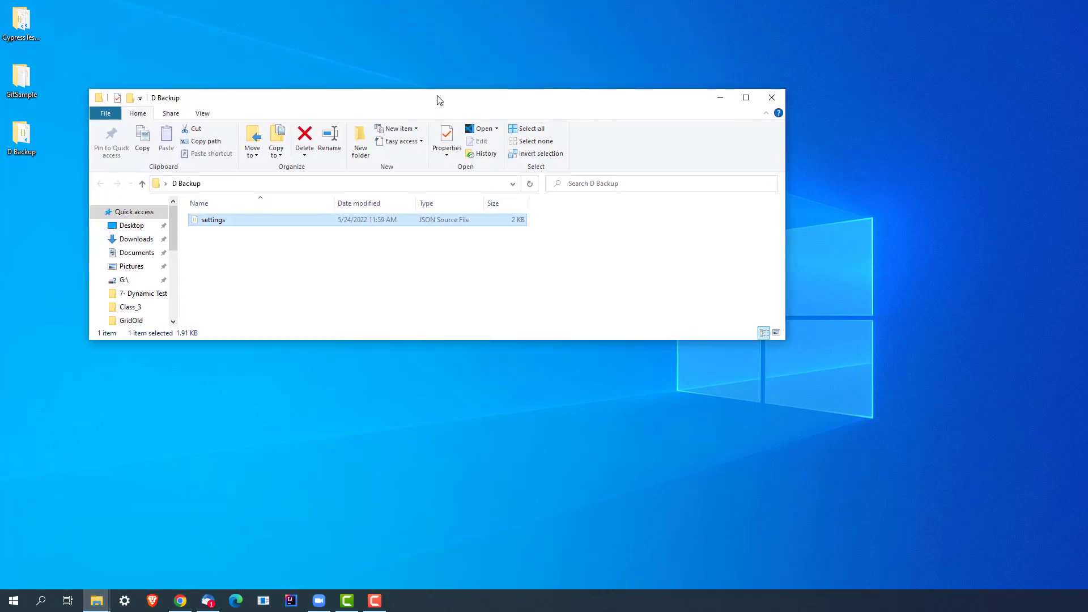
double_click(440, 100)
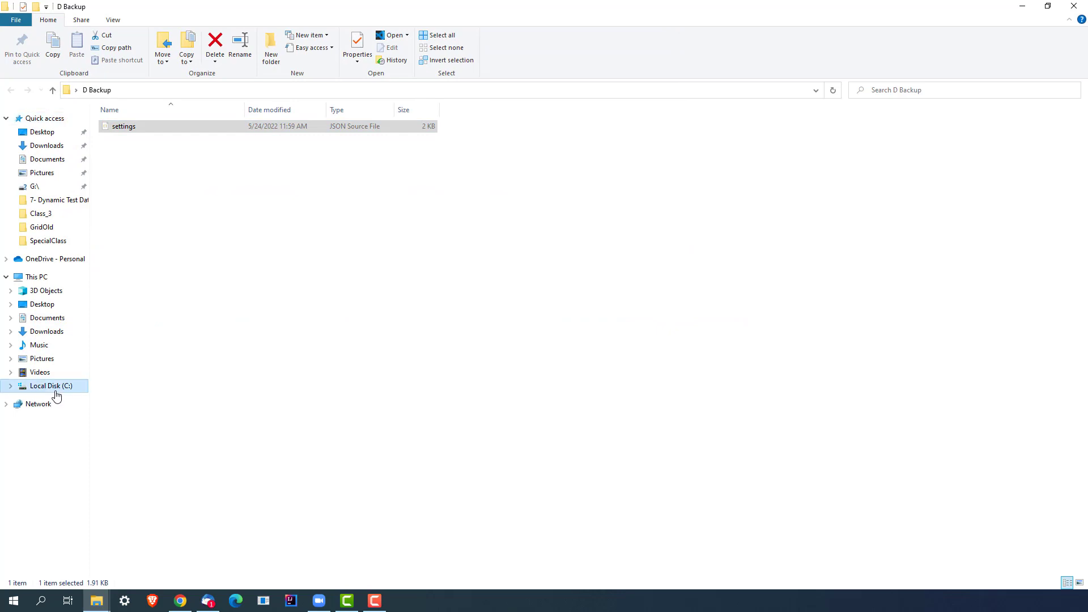
- Navigate to your user profile folder under Local Disk (C:) > Users
click(55, 388)
click(127, 210)
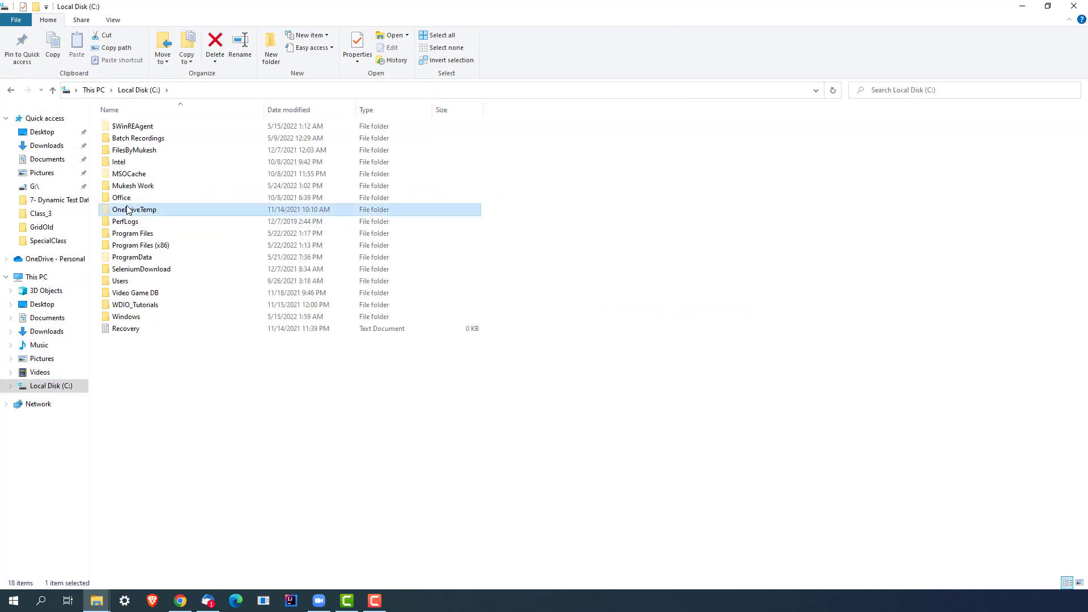
key(u)
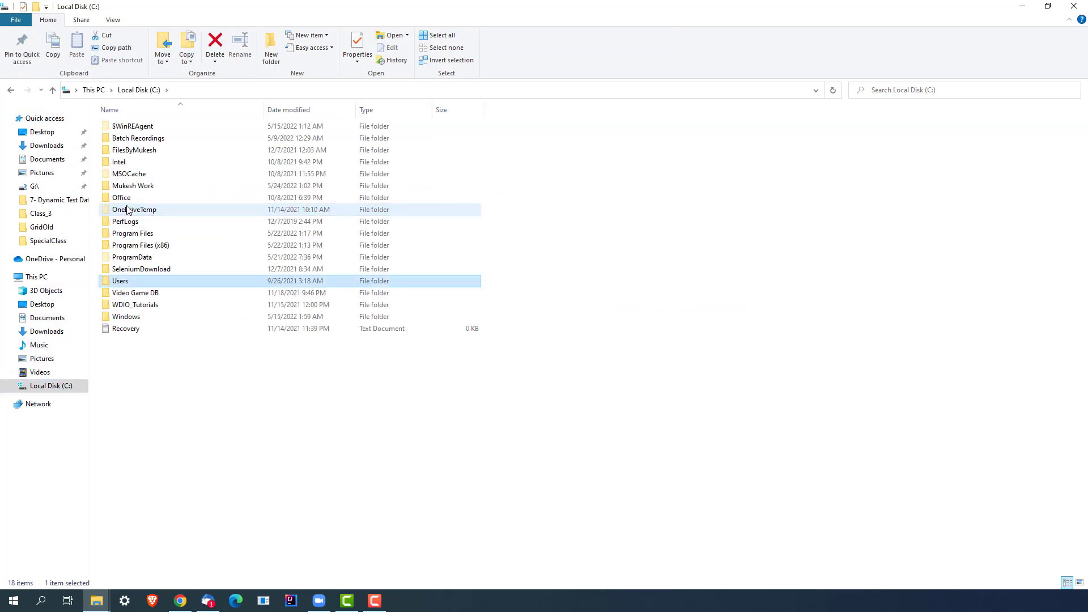
double_click(122, 284)
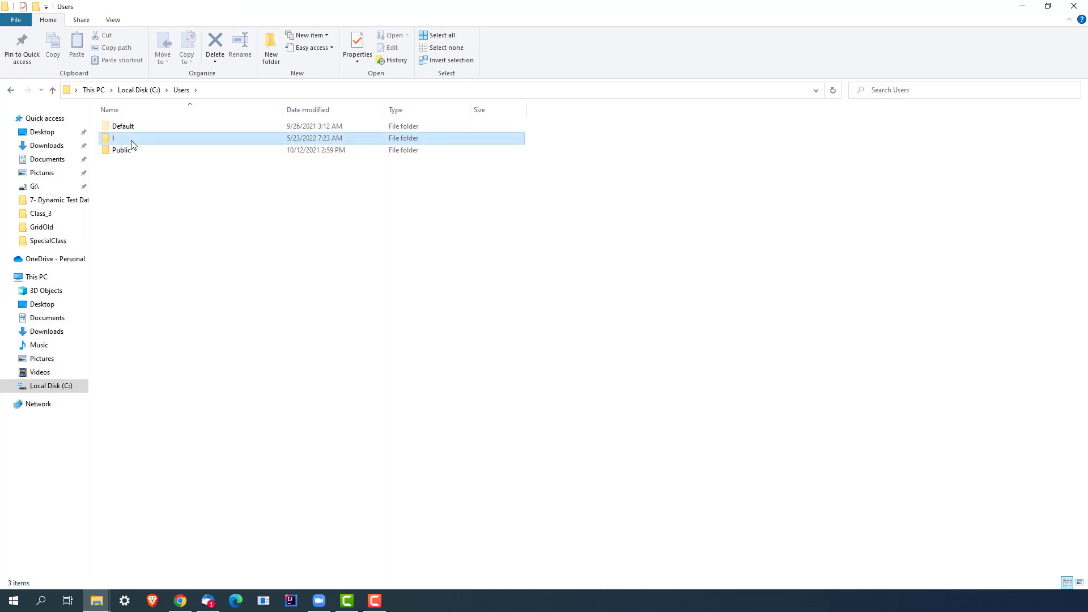
click(131, 142)
double_click(131, 142)
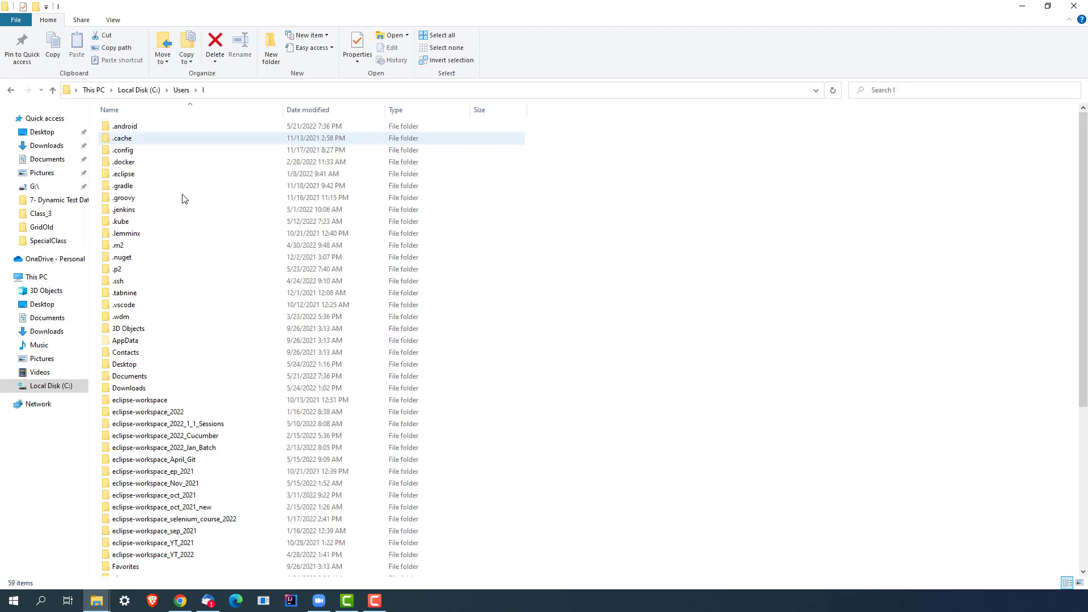
- Turn on Hidden items in the View settings so the AppData folder is listed
click(122, 343)
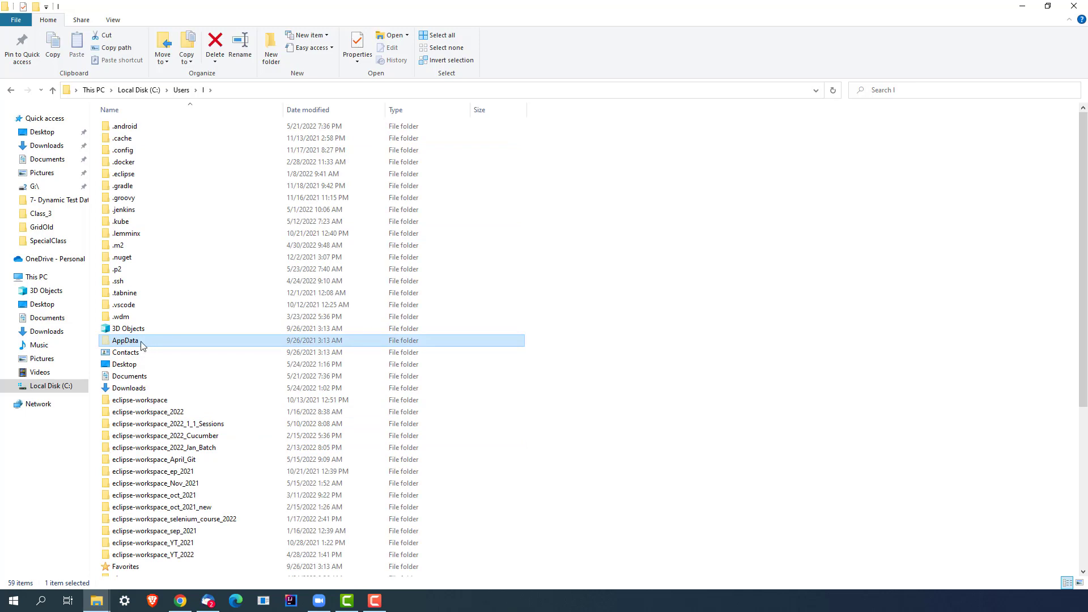
click(108, 18)
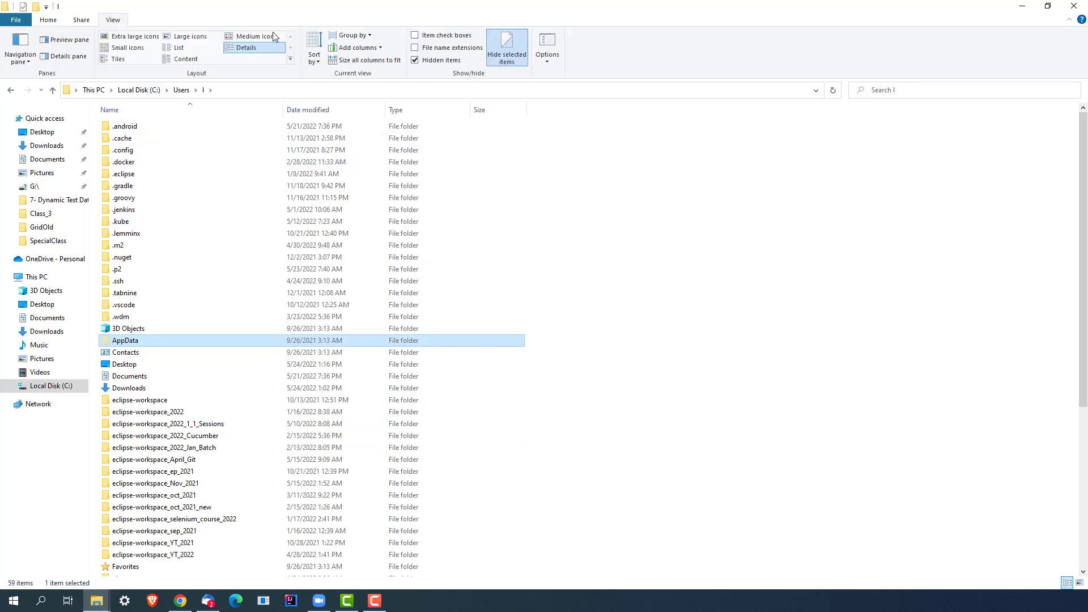
click(434, 60)
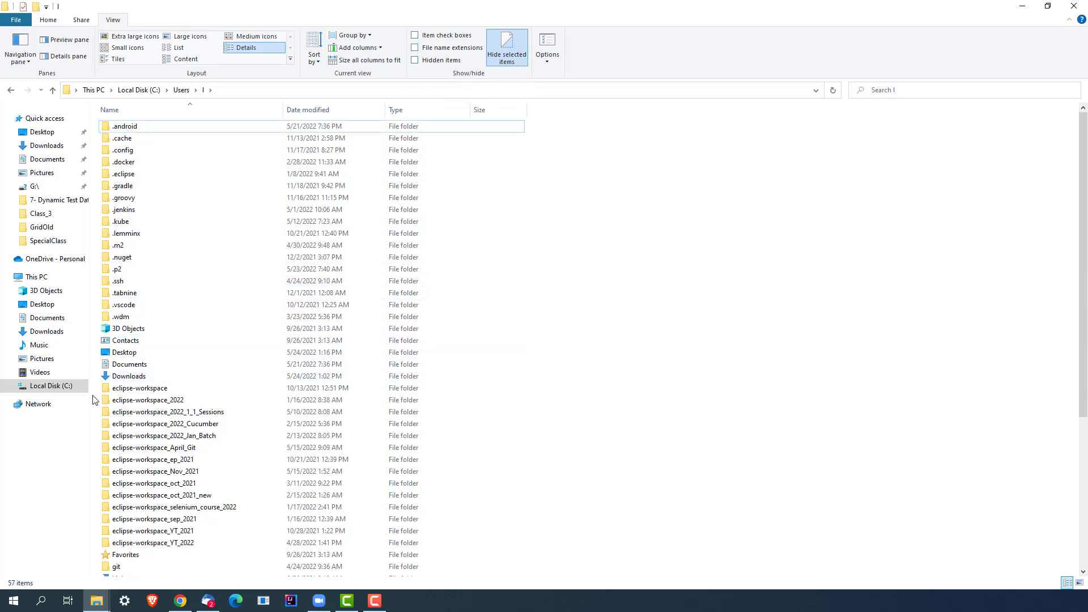
click(427, 60)
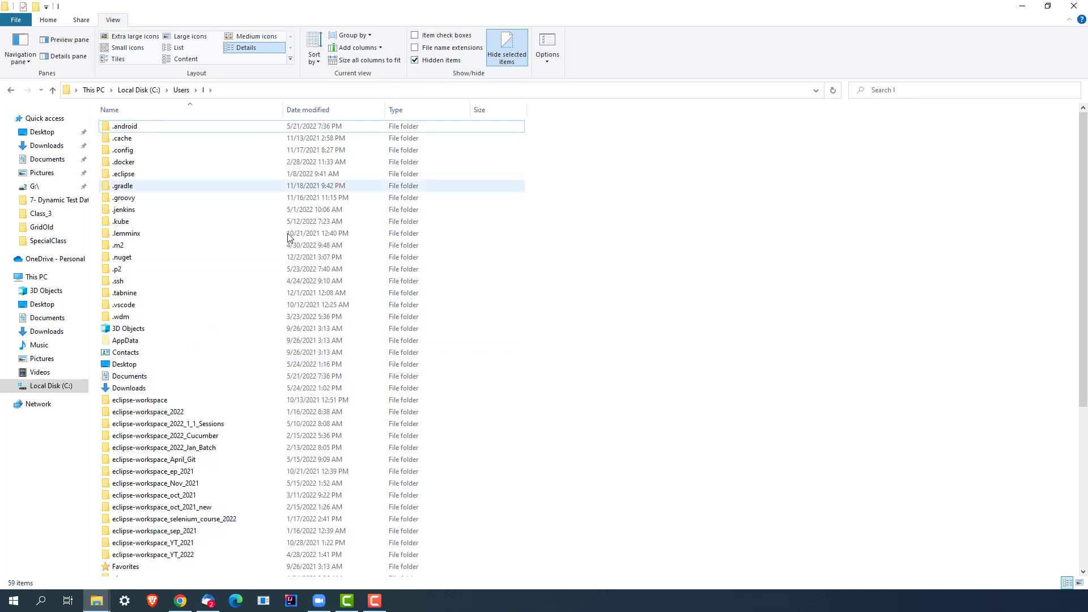
- Open the AppData\Roaming\Docker folder
double_click(138, 342)
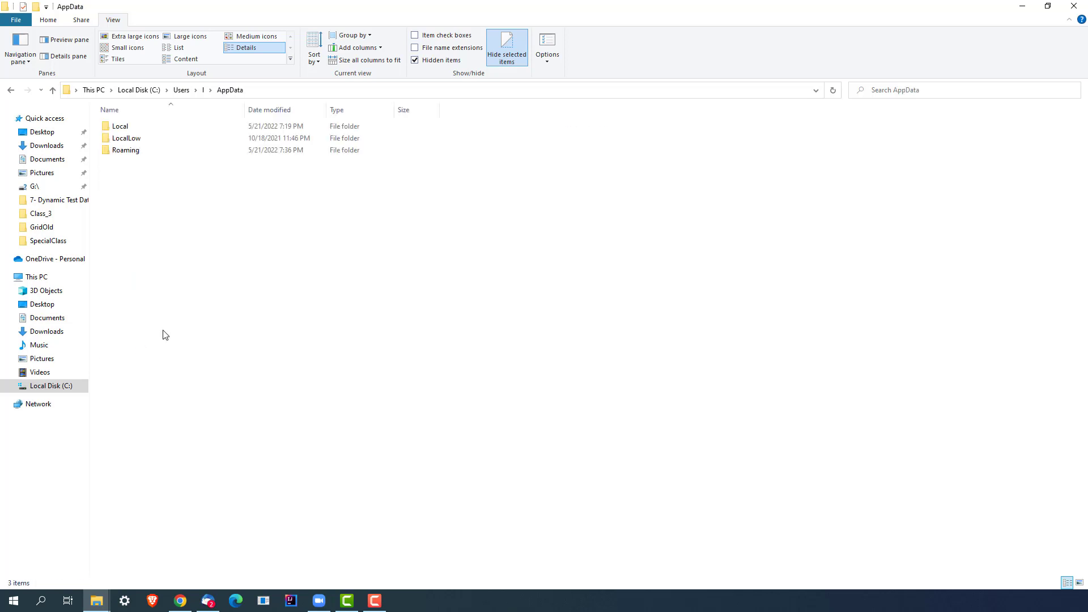
double_click(131, 153)
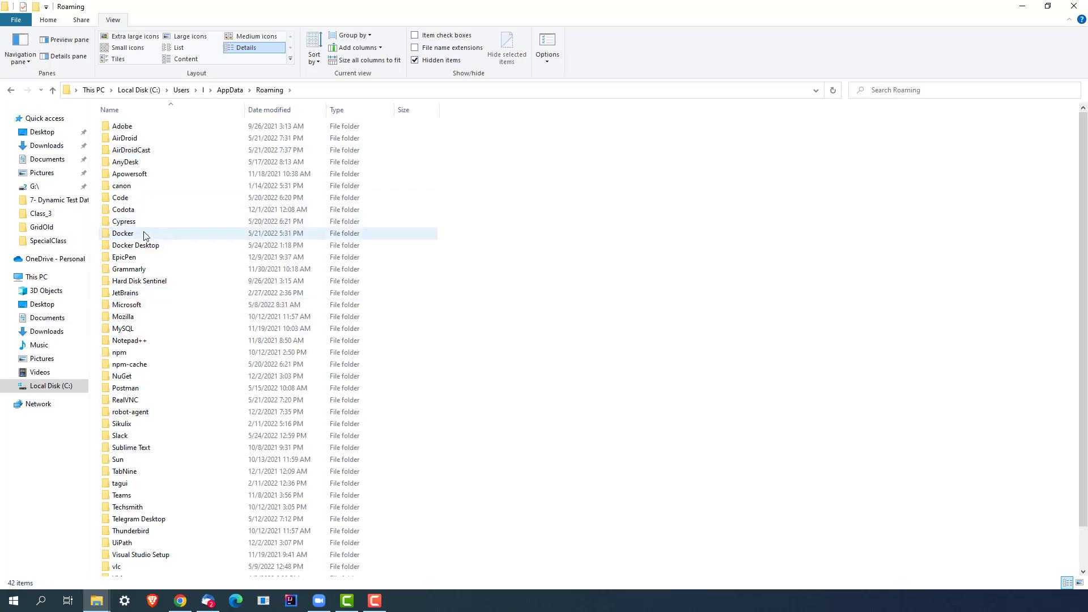
click(136, 235)
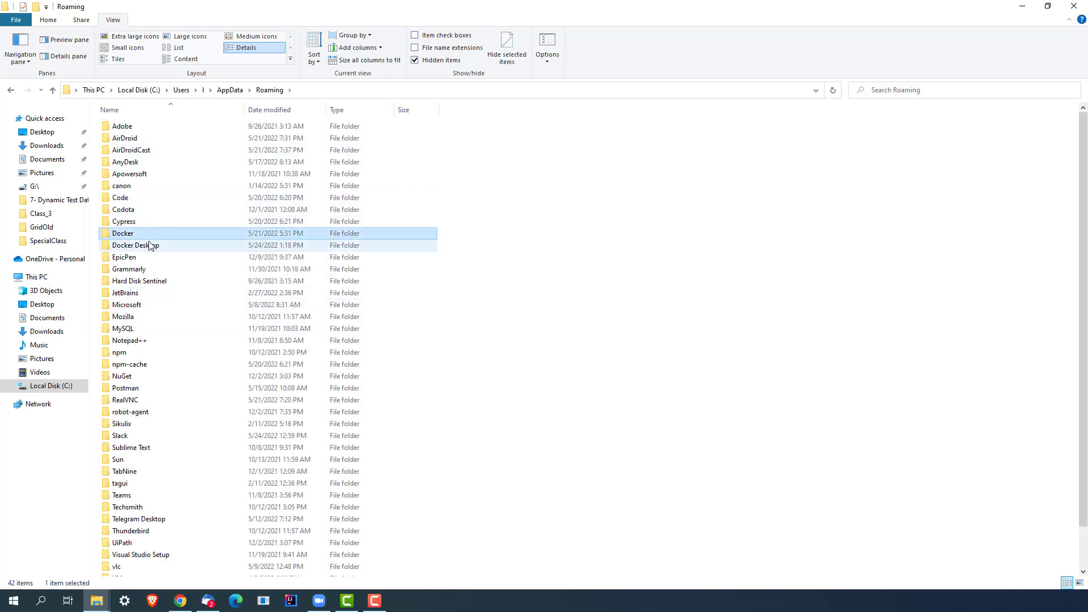
click(153, 244)
click(131, 236)
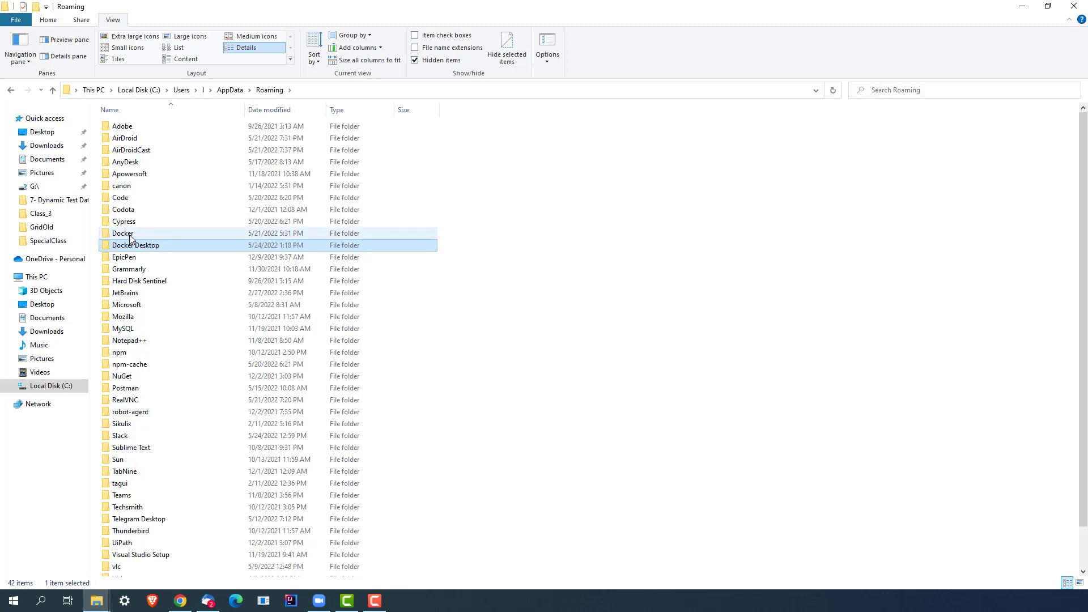
double_click(130, 237)
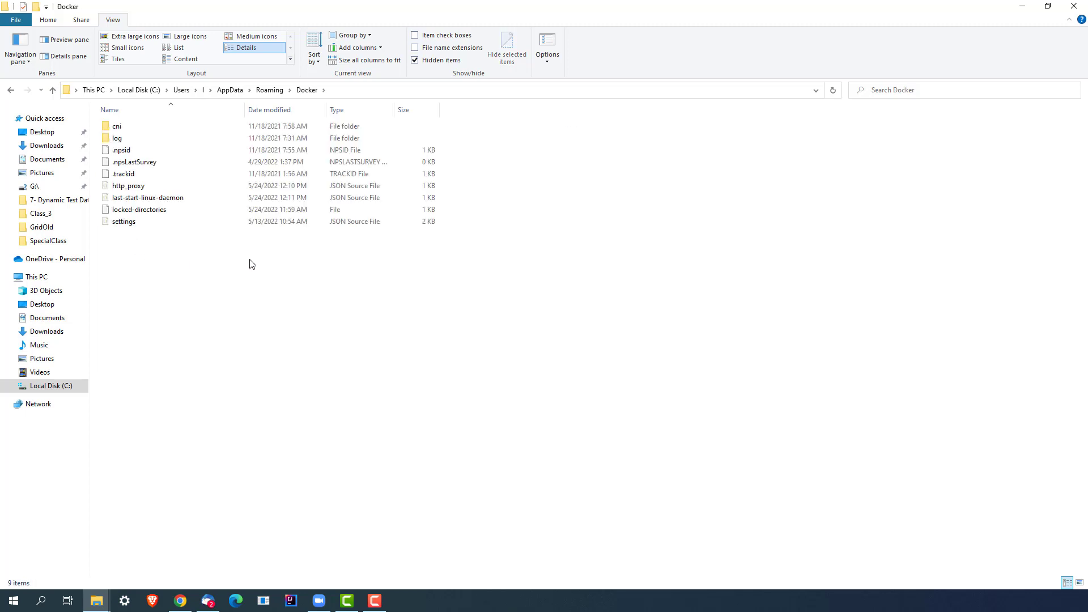
- Open the settings file with Edit with Notepad++
drag(344, 256, 281, 221)
drag(145, 130, 141, 126)
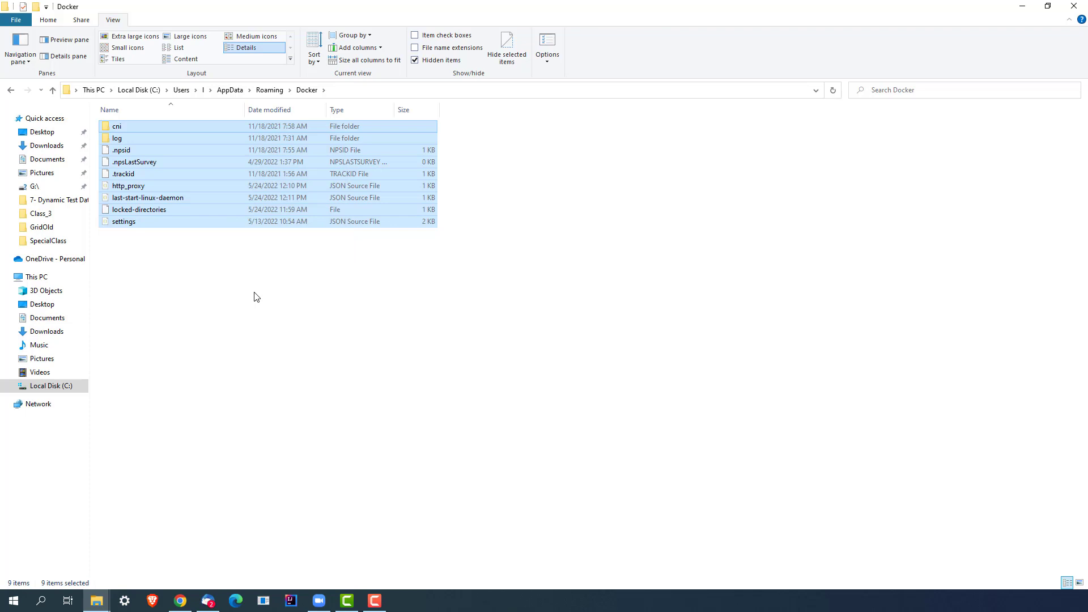
click(244, 292)
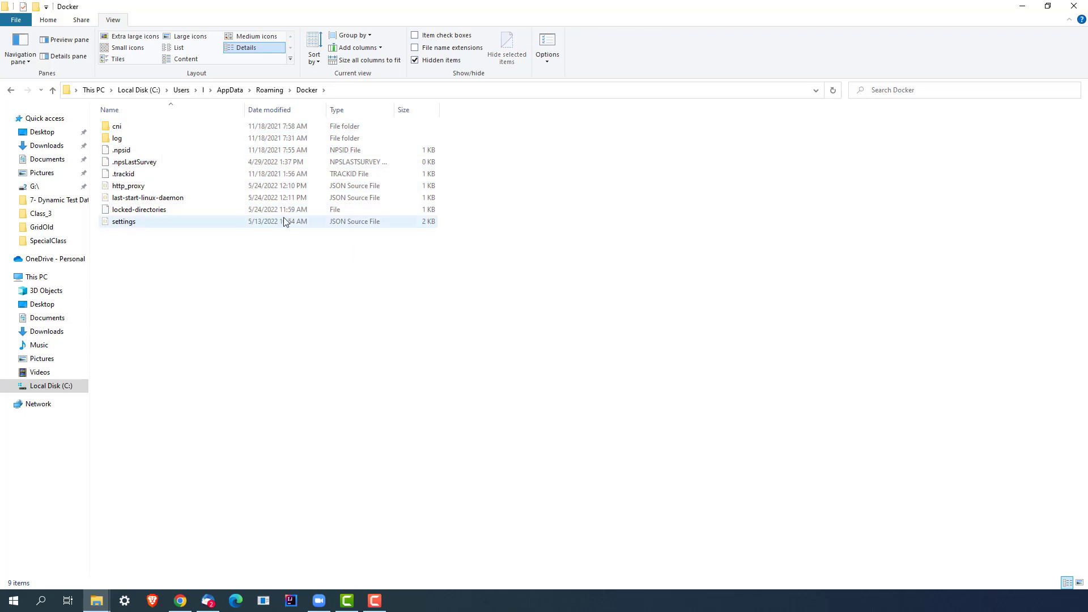
click(127, 225)
right_click(128, 226)
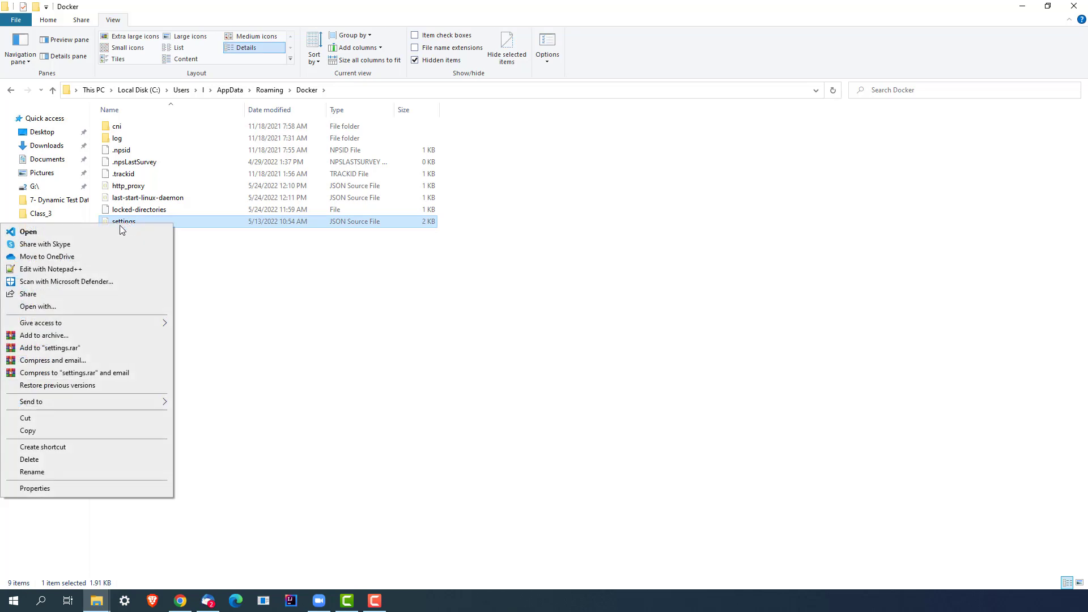
click(78, 270)
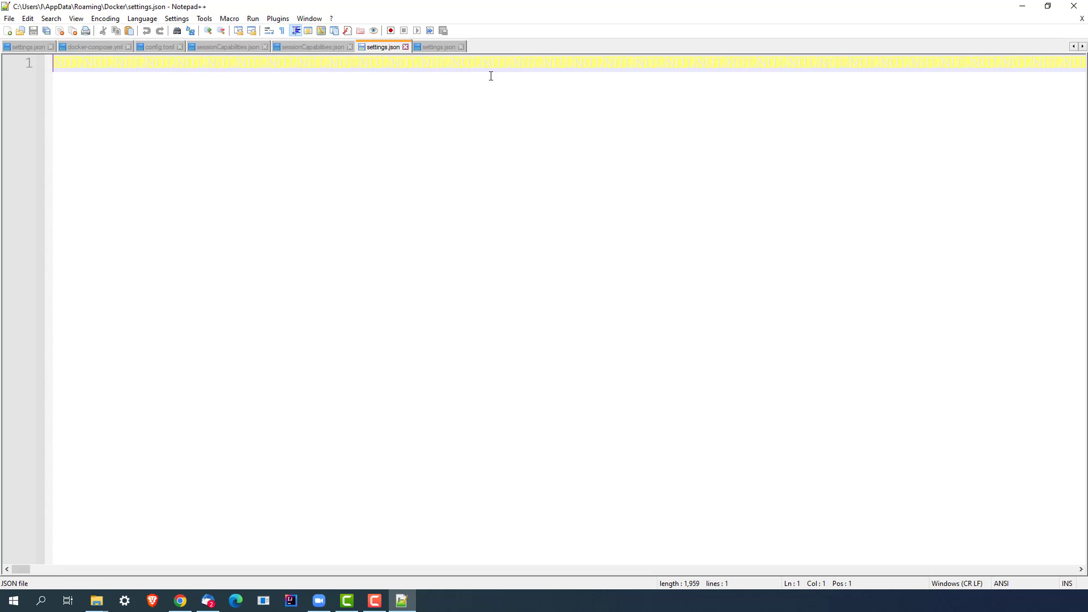
- Switch to the D Backup copy of settings.json and scroll through its 65 lines
click(439, 43)
scroll(340, 272, up, 9)
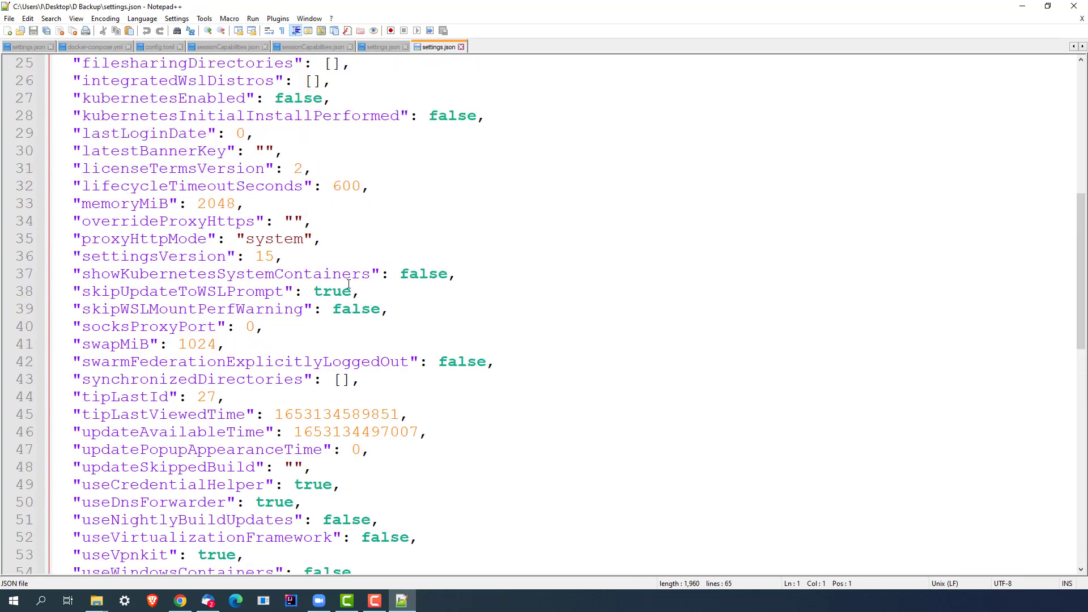
scroll(348, 285, up, 8)
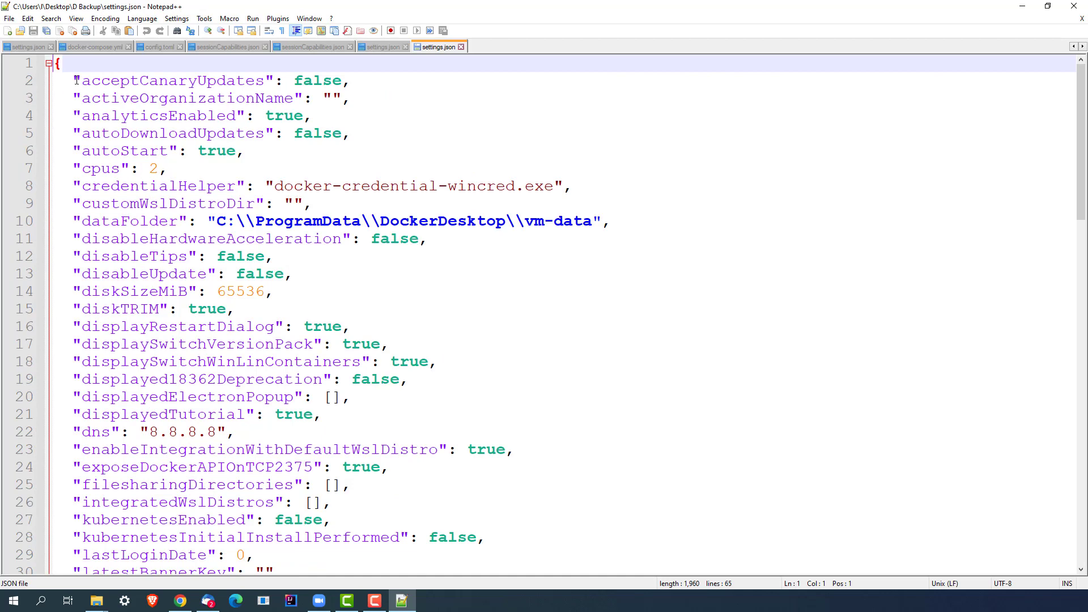
scroll(130, 335, down, 13)
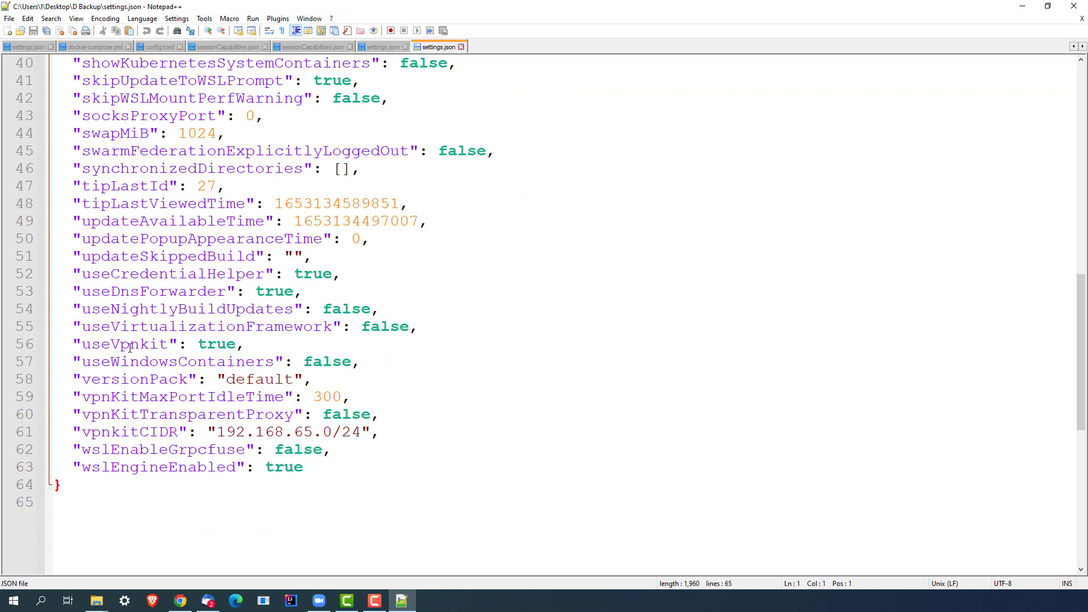
scroll(129, 347, down, 5)
scroll(136, 347, up, 11)
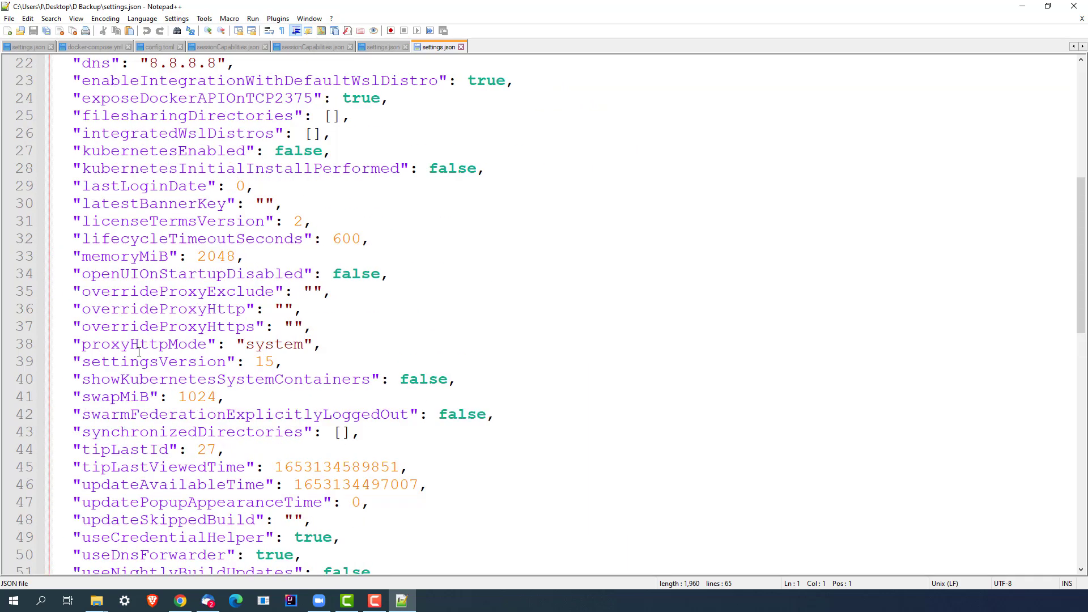
scroll(138, 352, up, 3)
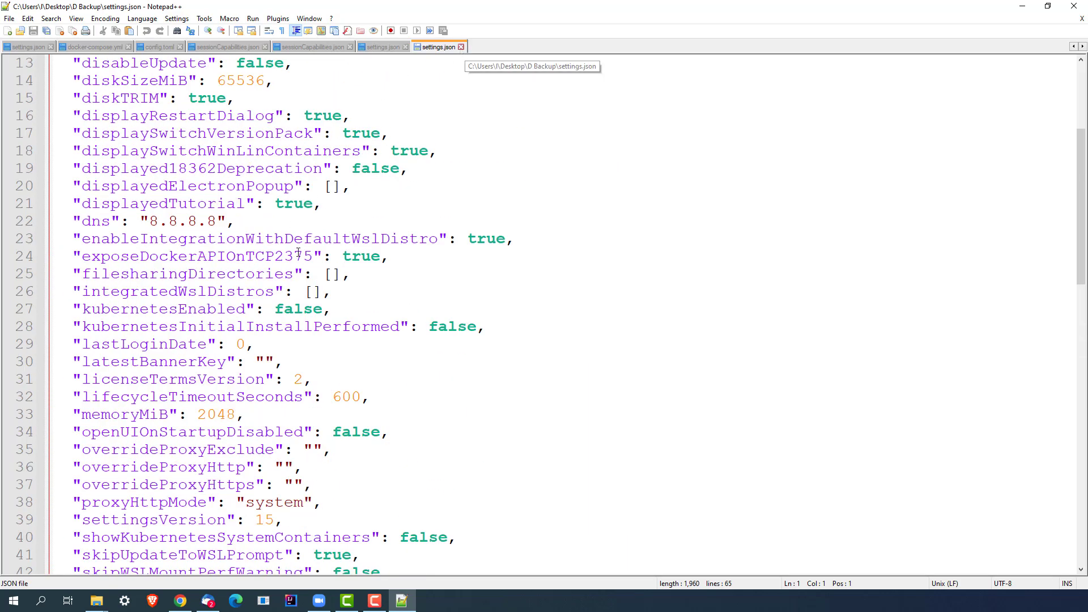
- Bring back the AppData\Roaming\Docker folder window, then show the desktop with Win+D
mouse_move(97, 600)
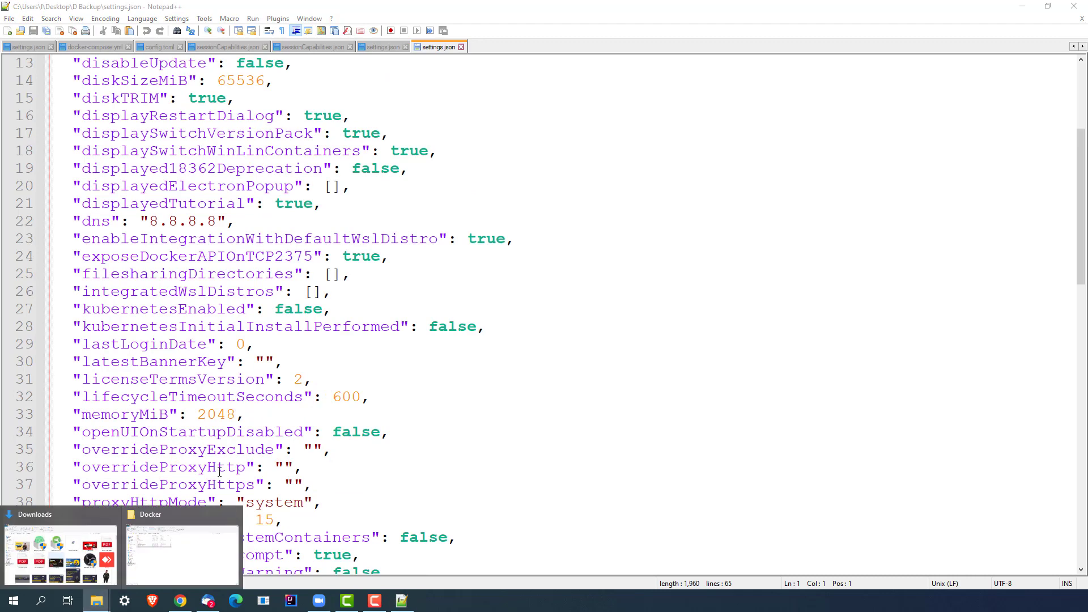
click(218, 528)
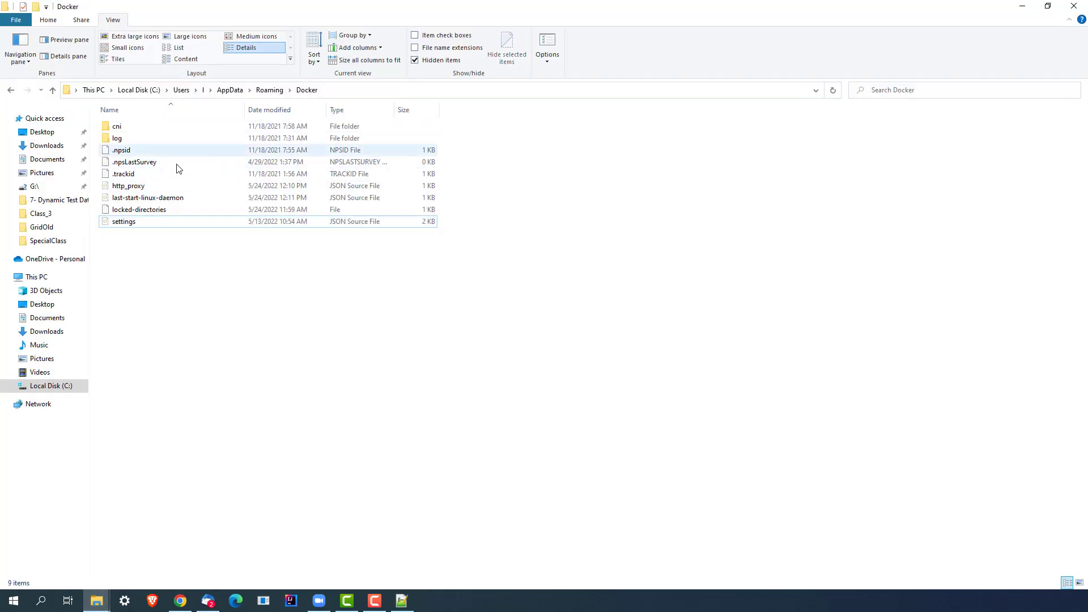
click(144, 225)
click(398, 367)
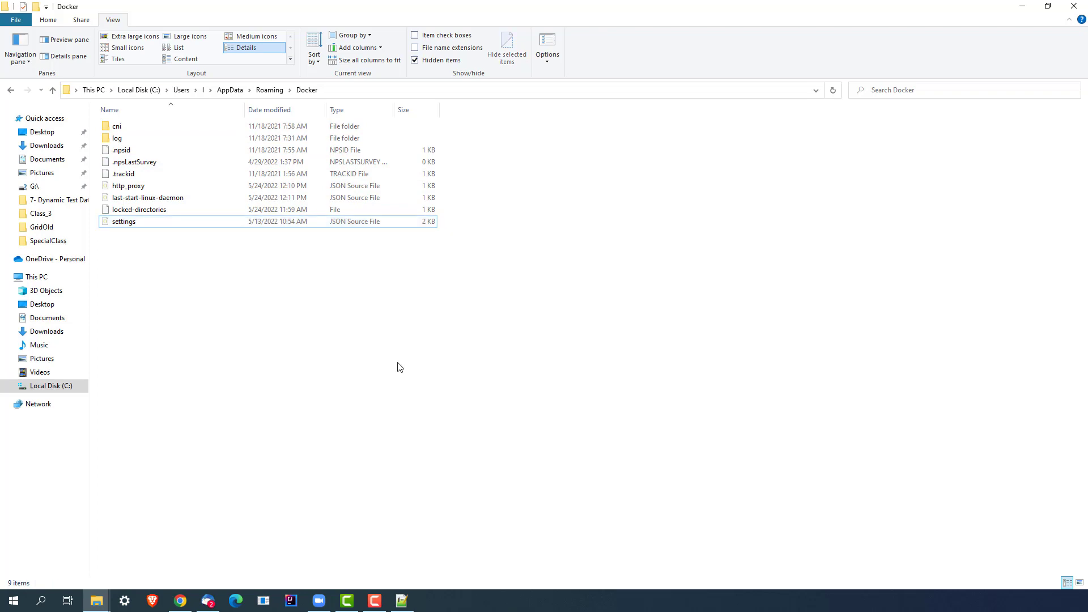
key(super+d)
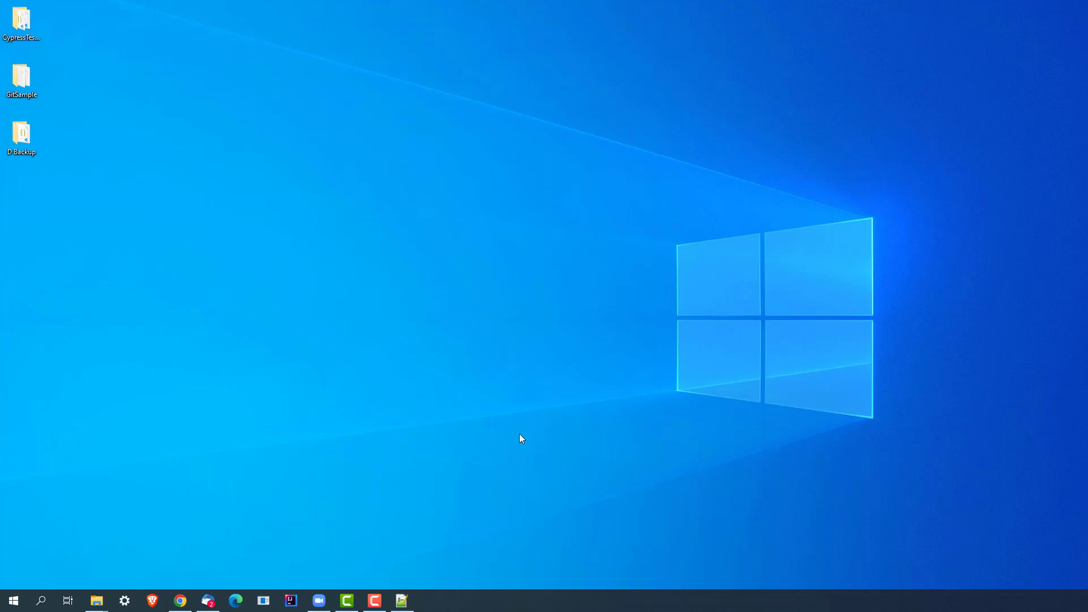
click(31, 607)
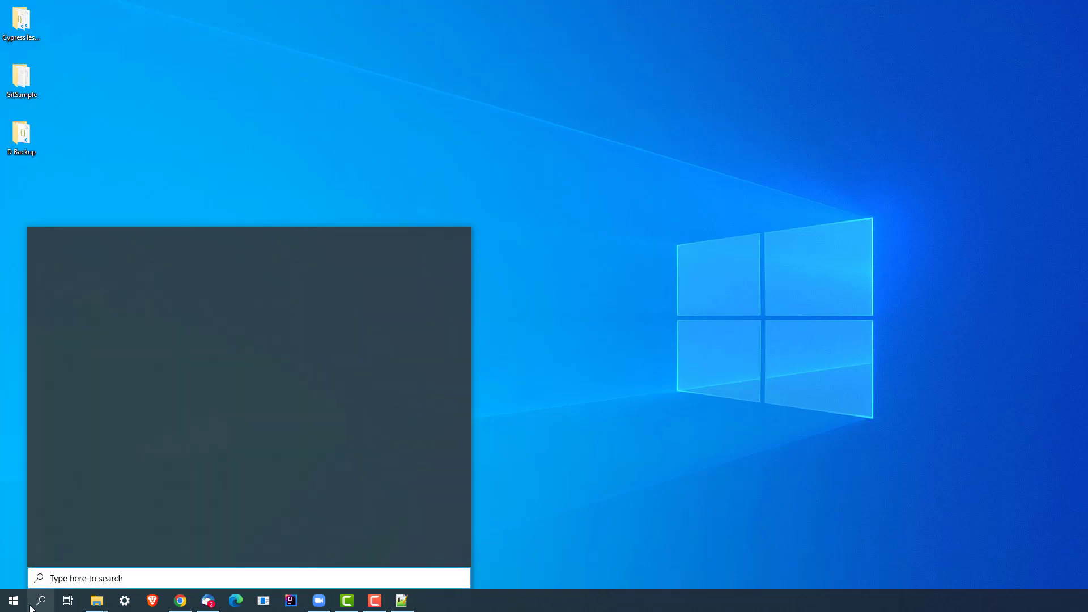
text(docker)
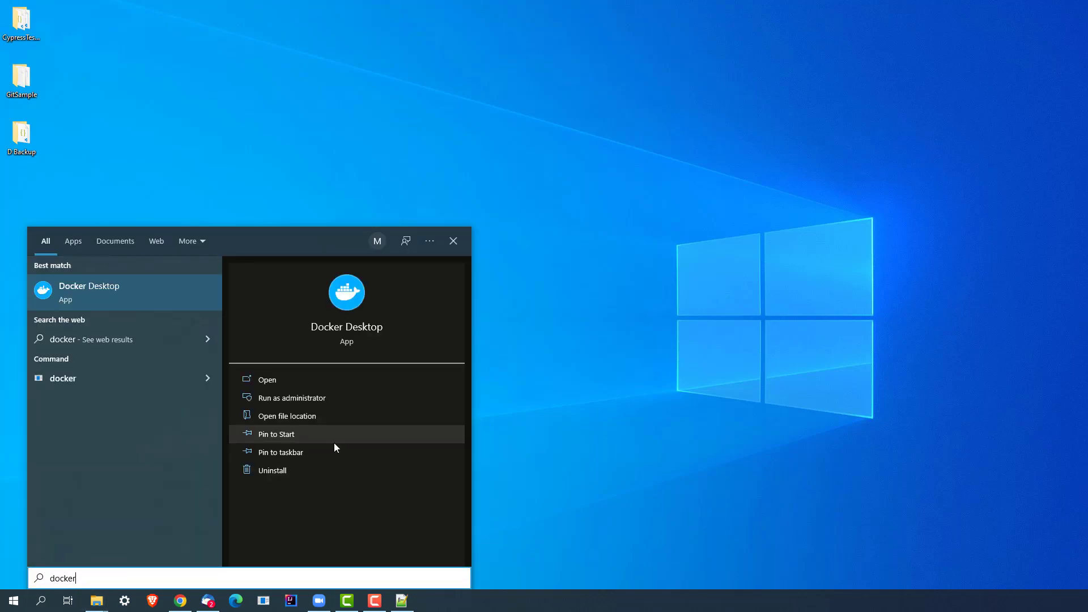
click(305, 399)
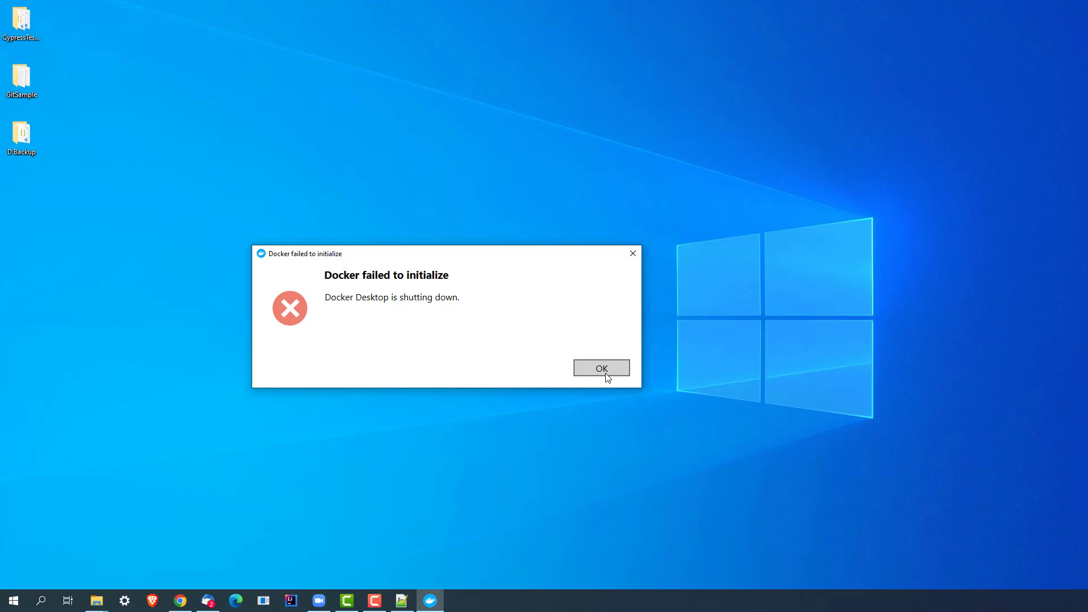
click(611, 369)
- Delete the settings file from the AppData\Roaming\Docker folder
mouse_move(96, 600)
click(179, 552)
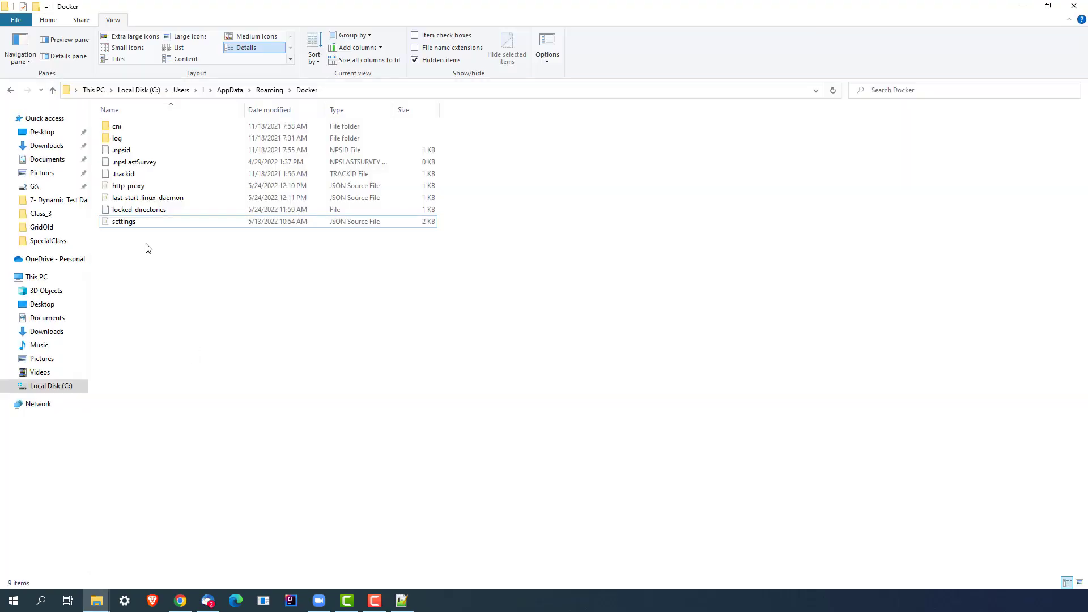
click(140, 226)
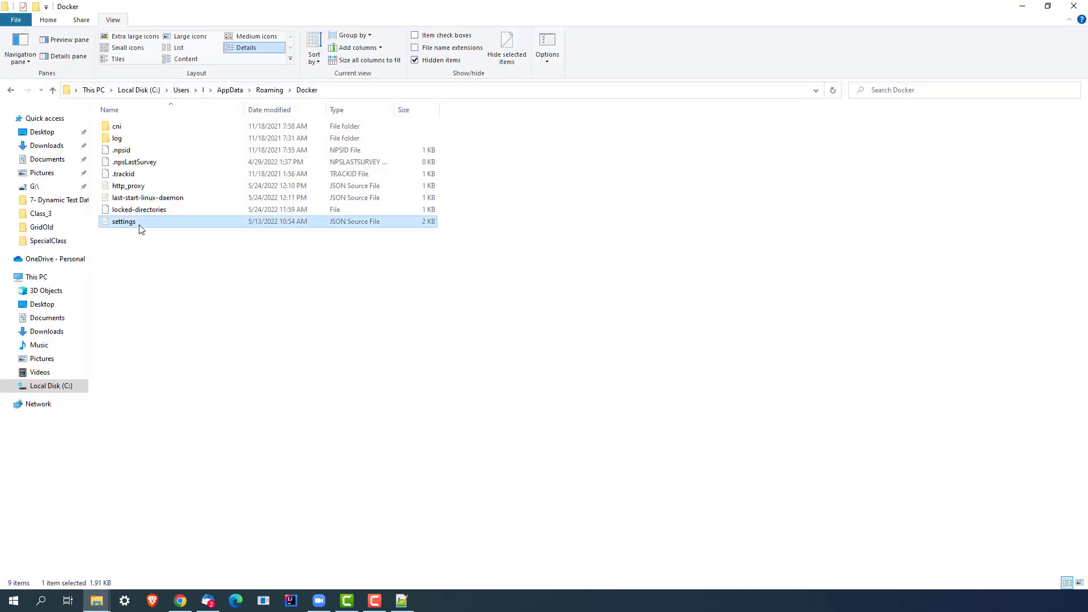
key(Delete)
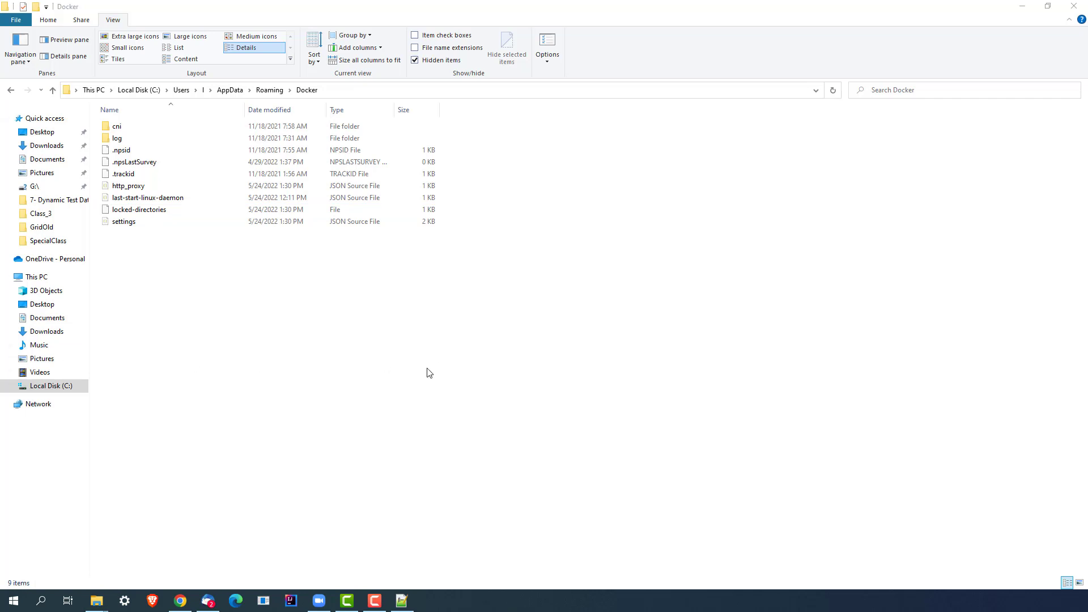
- Delete the recreated settings file again and refresh the folder to eight items
click(410, 382)
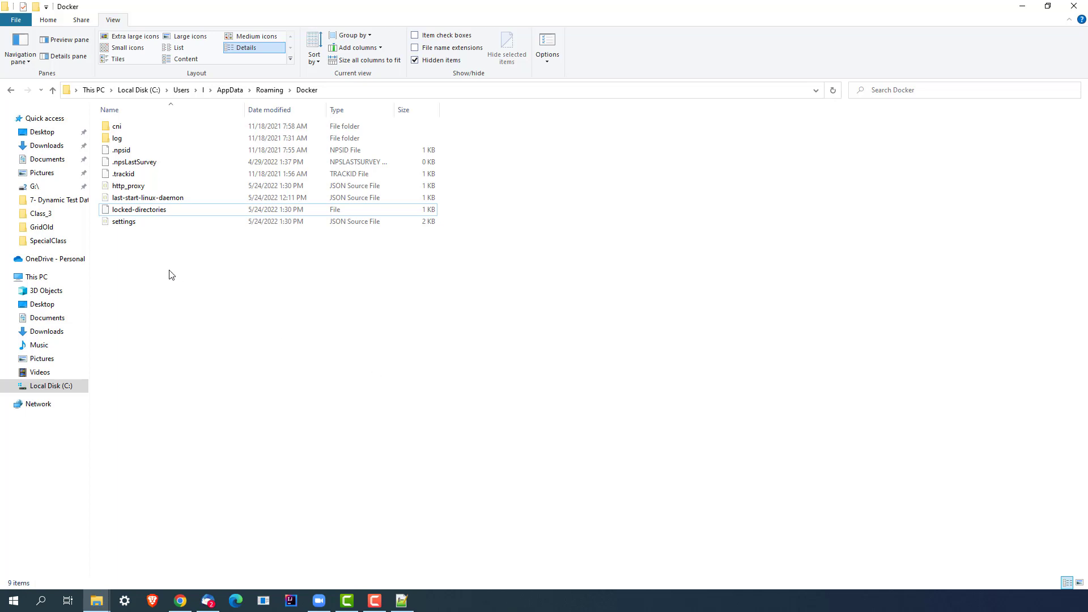
click(129, 224)
right_click(129, 224)
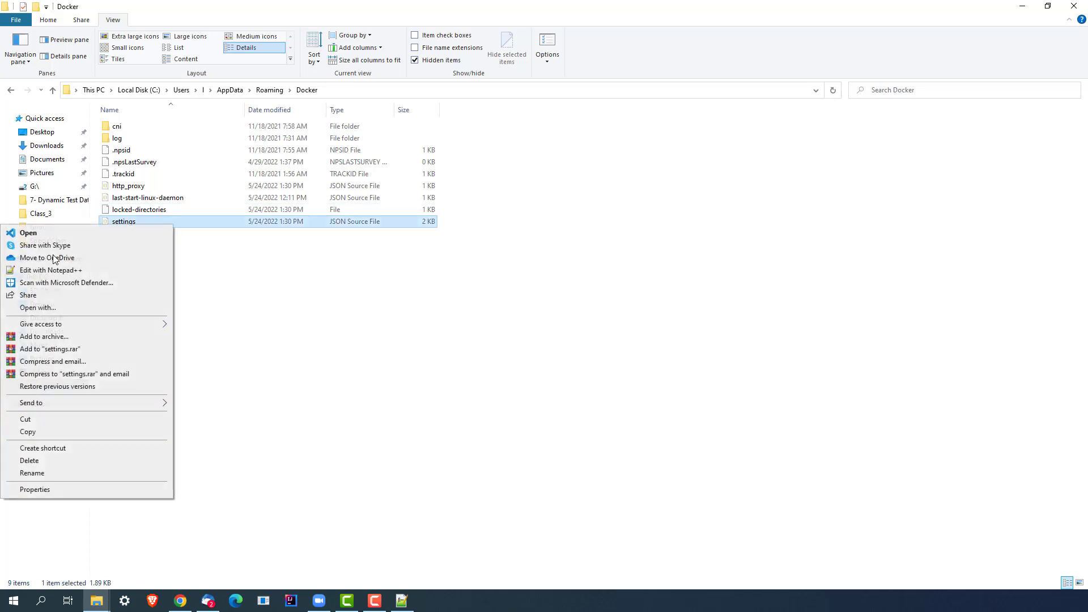
click(292, 282)
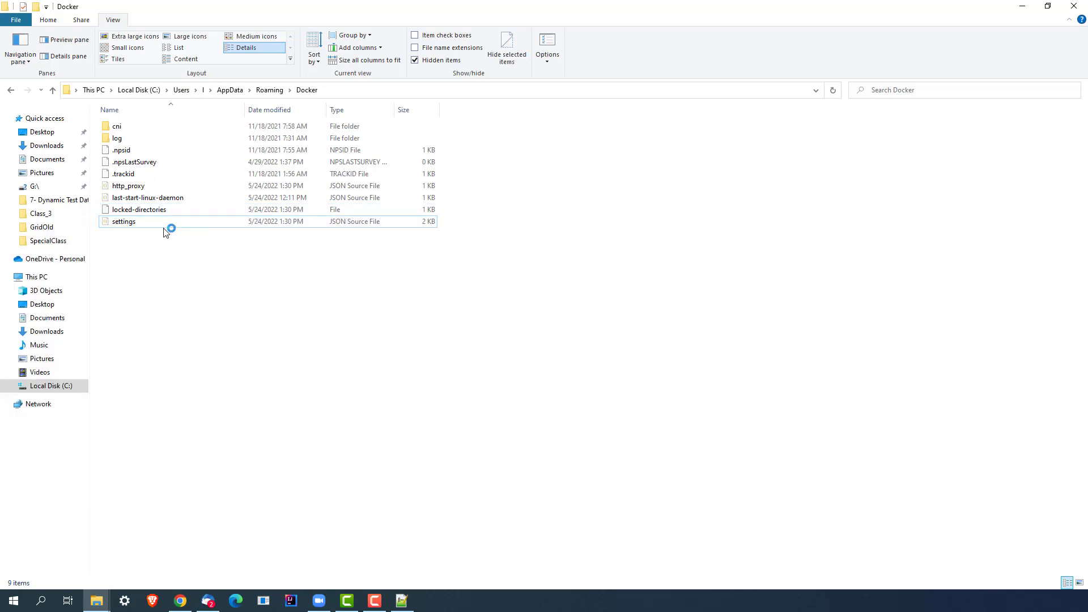
double_click(138, 221)
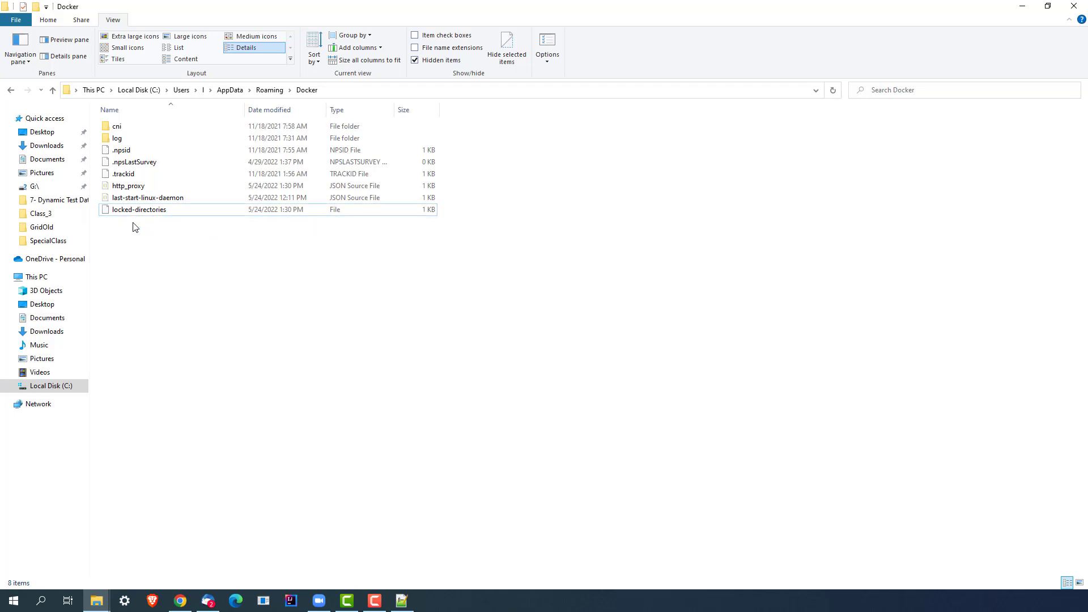
click(833, 90)
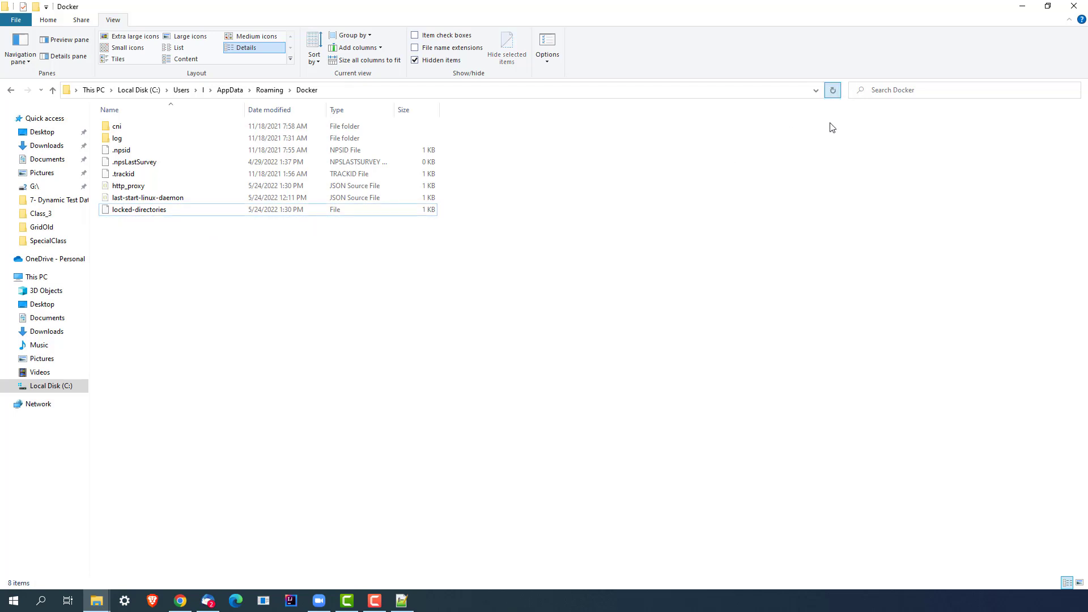
- Launch Docker Desktop by searching 'dock' and accept the updated service agreement
click(48, 603)
text(dock)
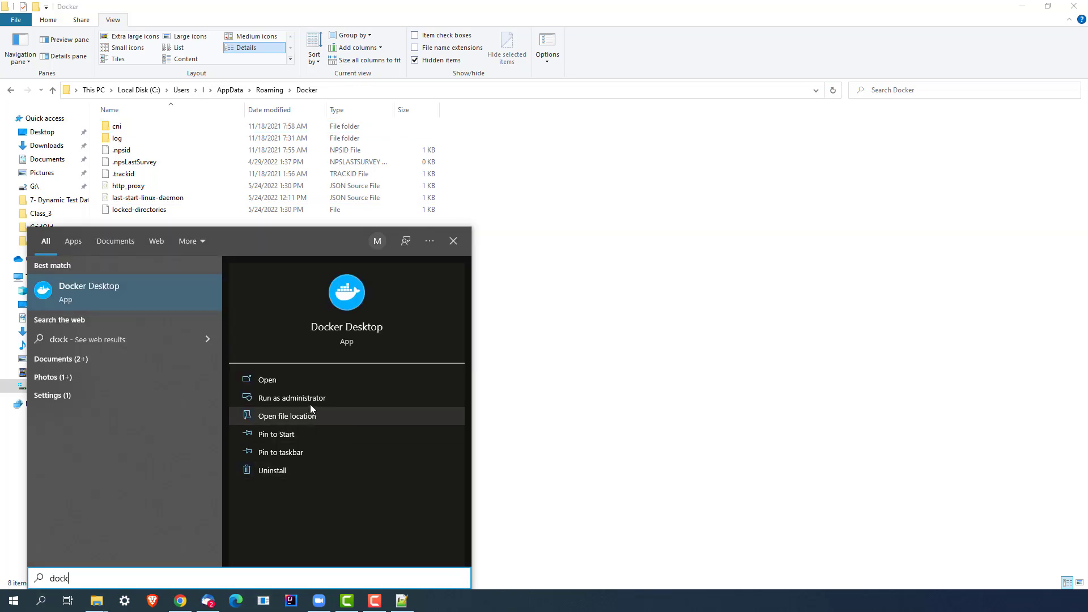
click(283, 383)
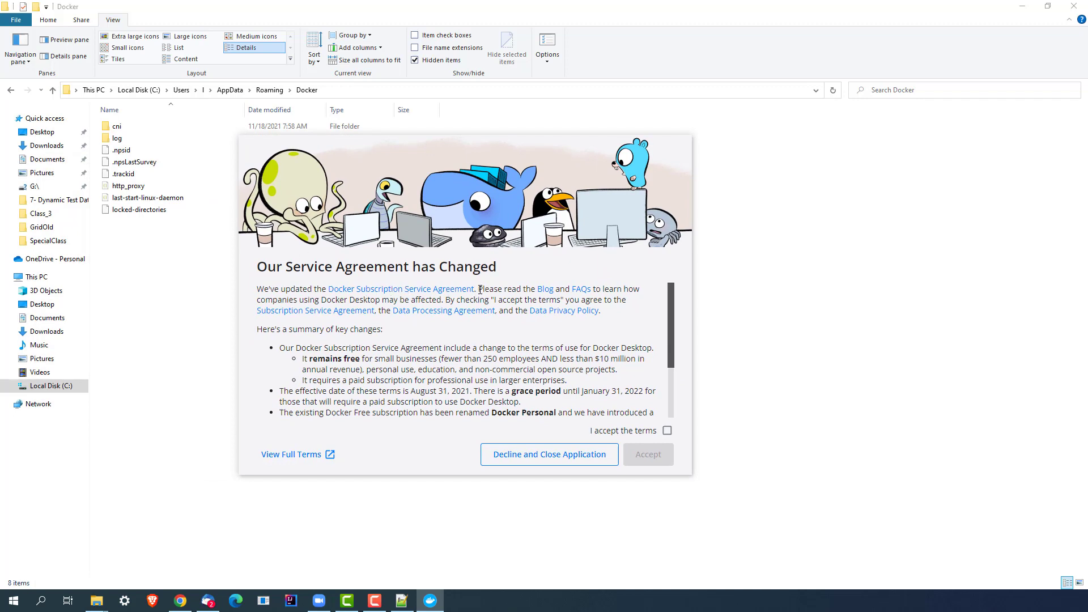
click(667, 432)
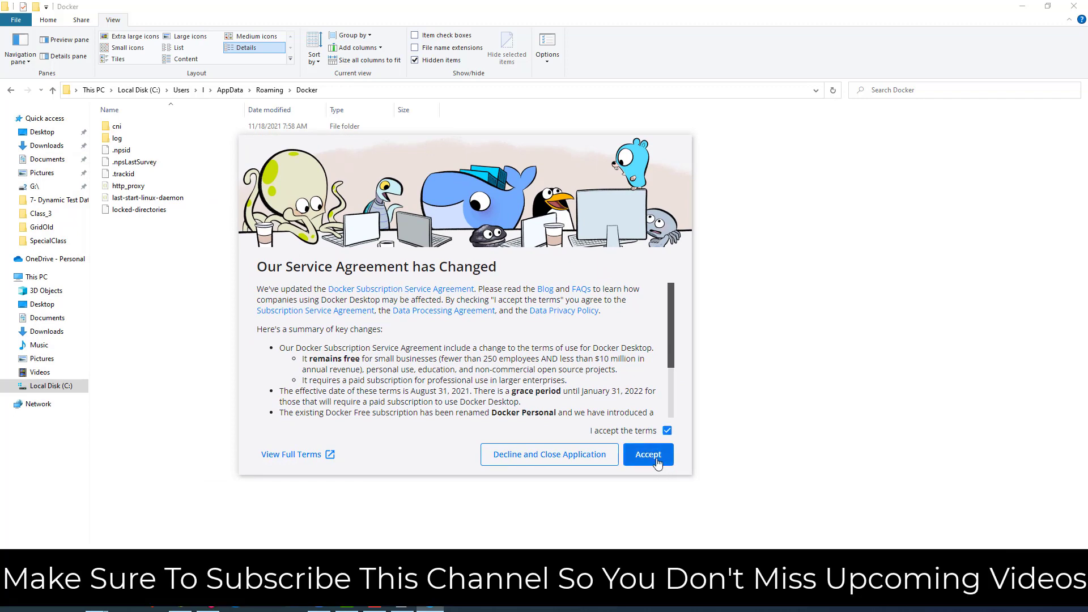
click(657, 462)
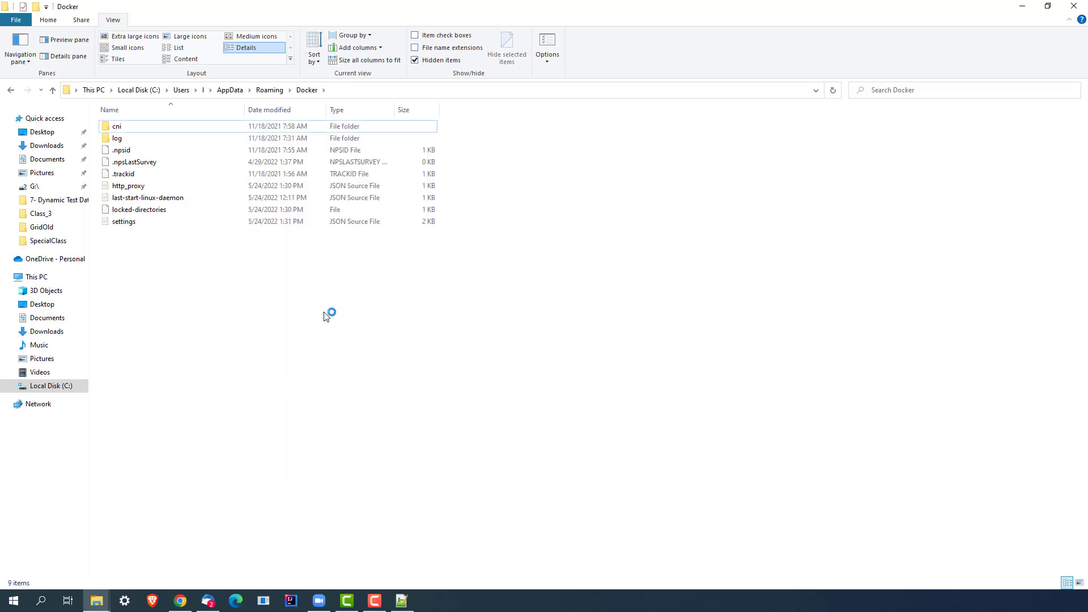
- Open the regenerated settings file in Notepad++, confirm the reload, and scroll through the JSON
click(124, 223)
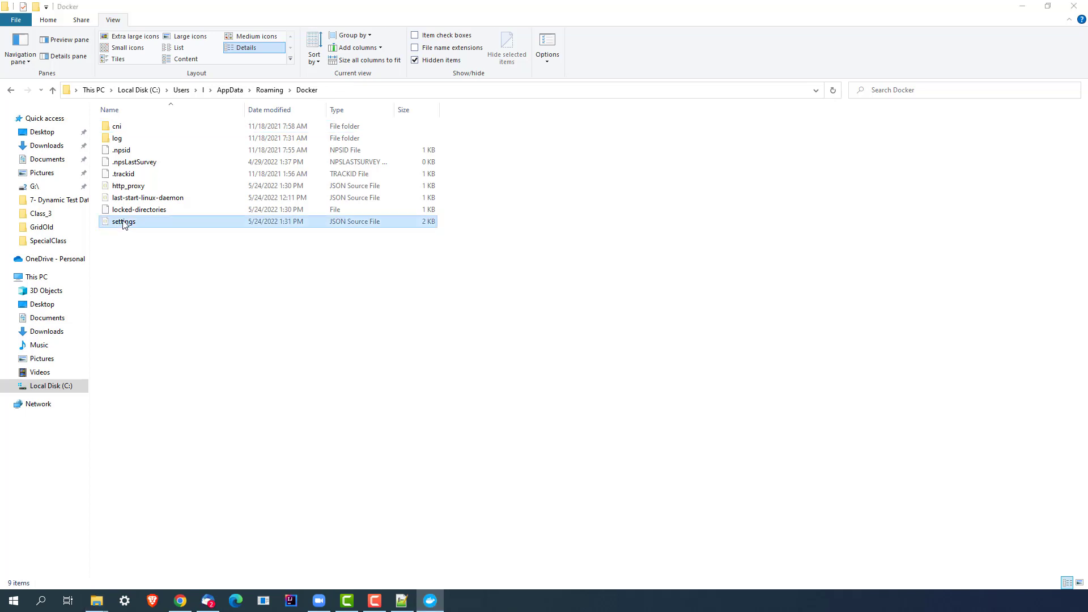
right_click(125, 224)
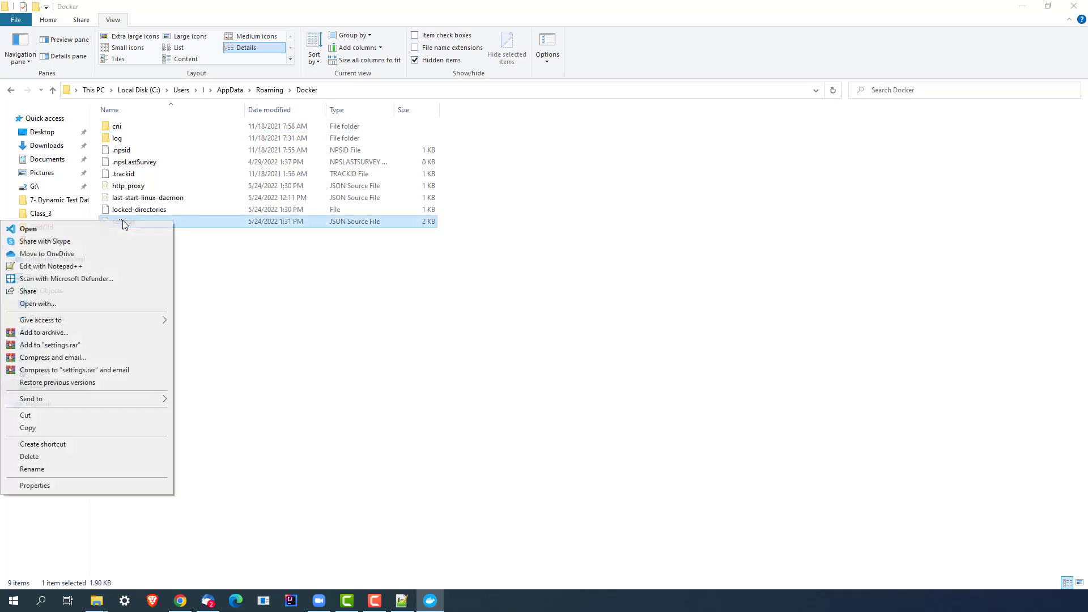
click(69, 268)
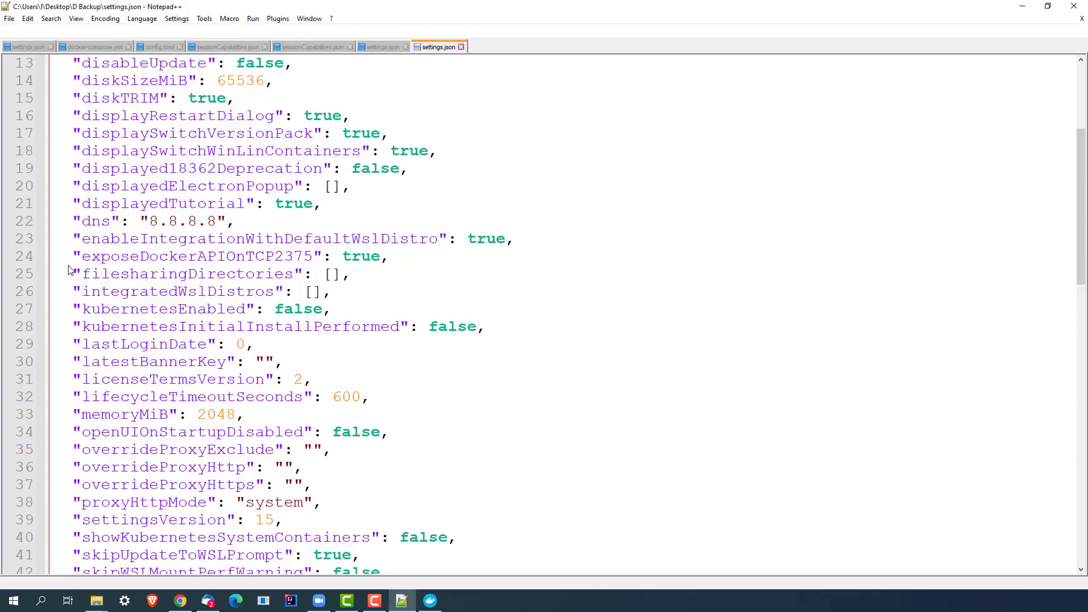
click(570, 344)
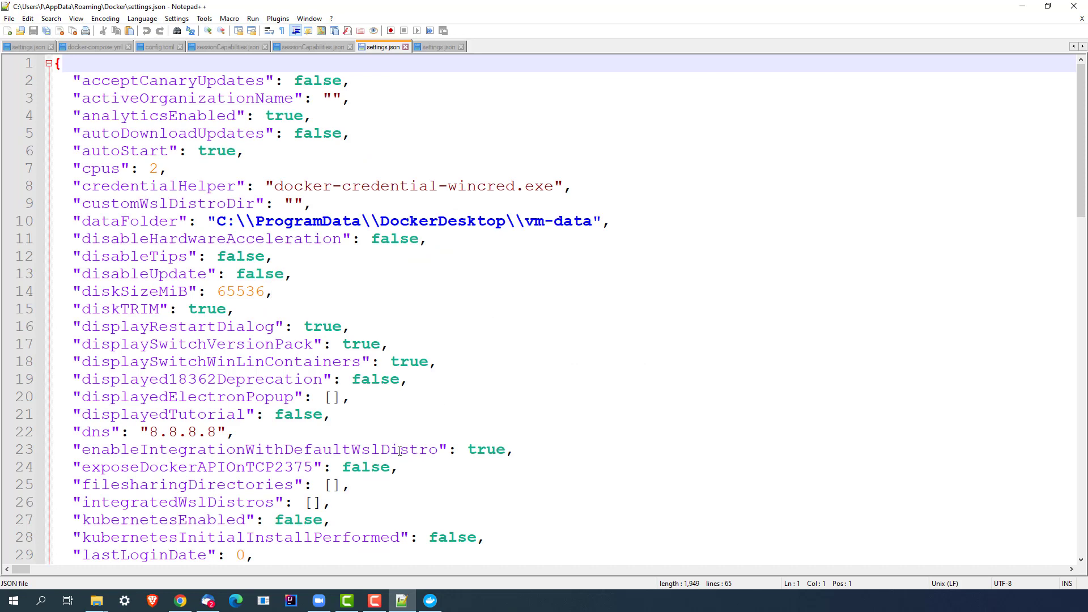
scroll(400, 450, down, 5)
scroll(391, 413, up, 3)
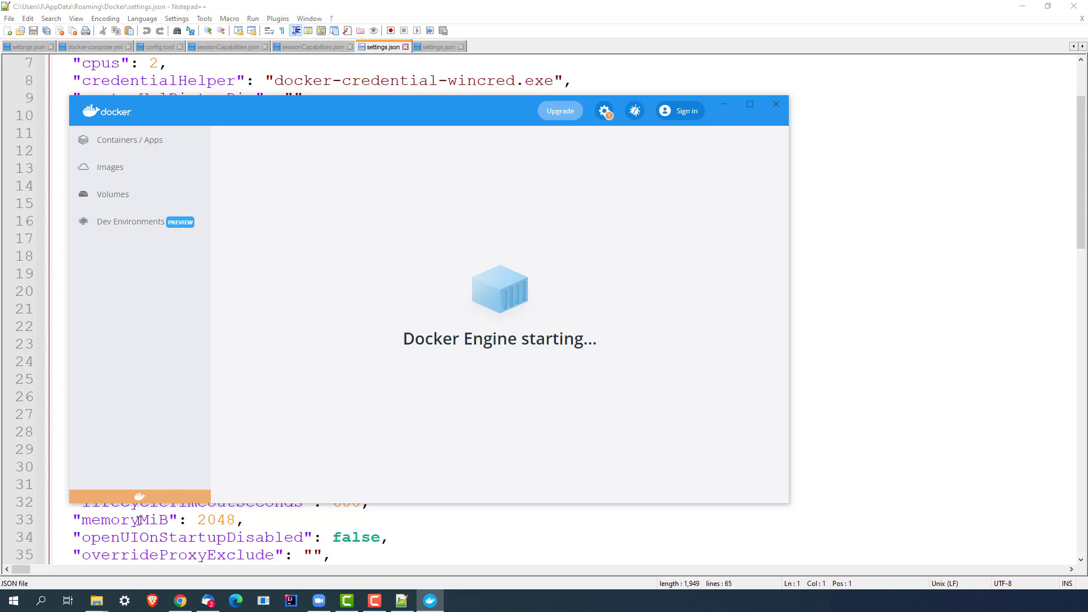
- Bring the Docker folder forward, then raise the Docker Desktop dashboard over it and nudge it aside
mouse_move(97, 601)
click(198, 556)
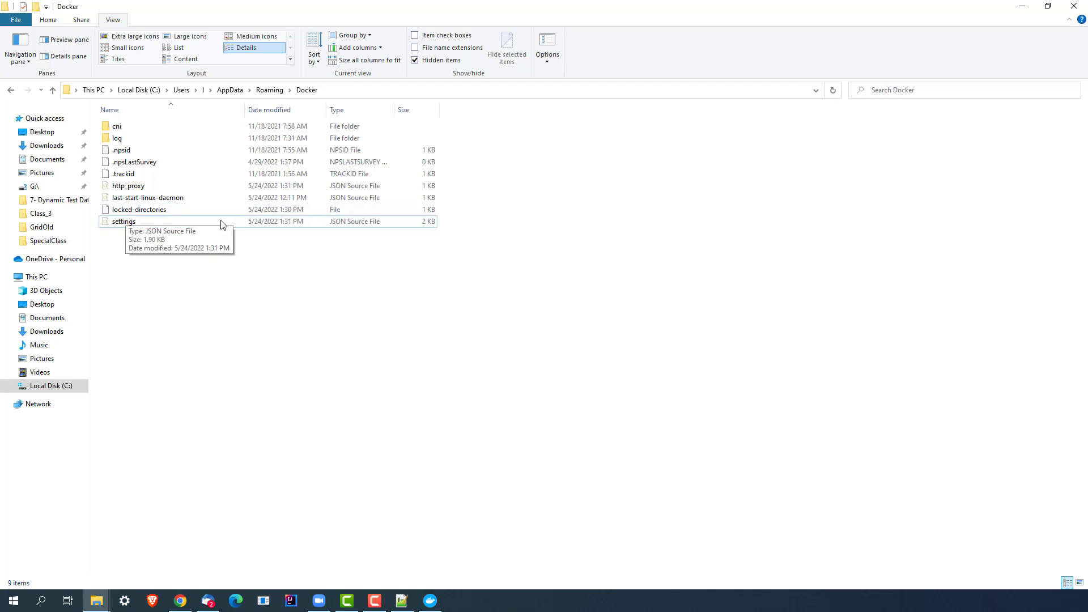
click(430, 601)
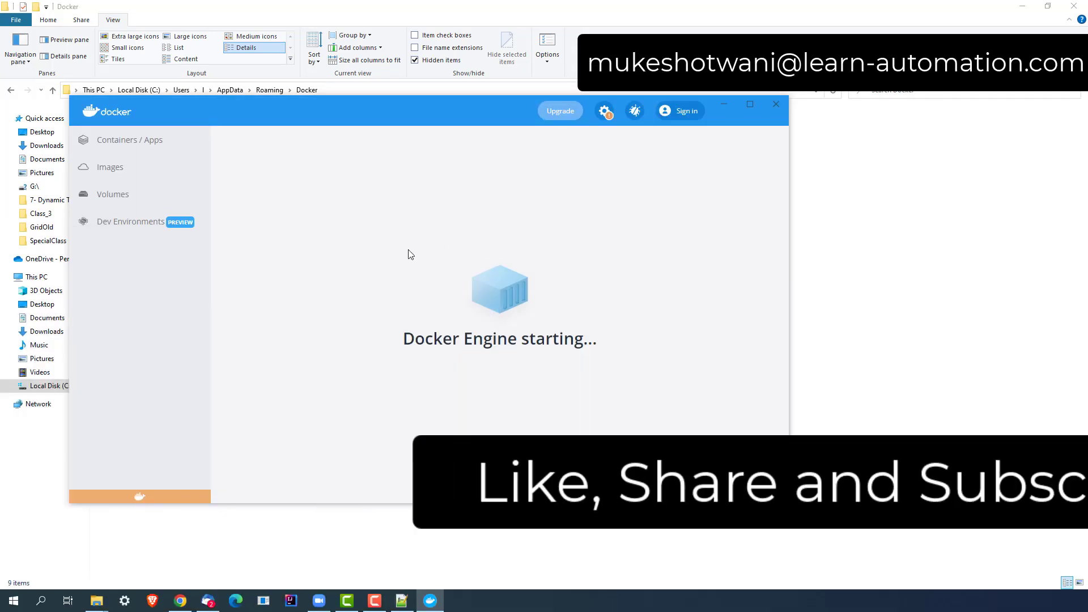
drag(477, 109, 509, 115)
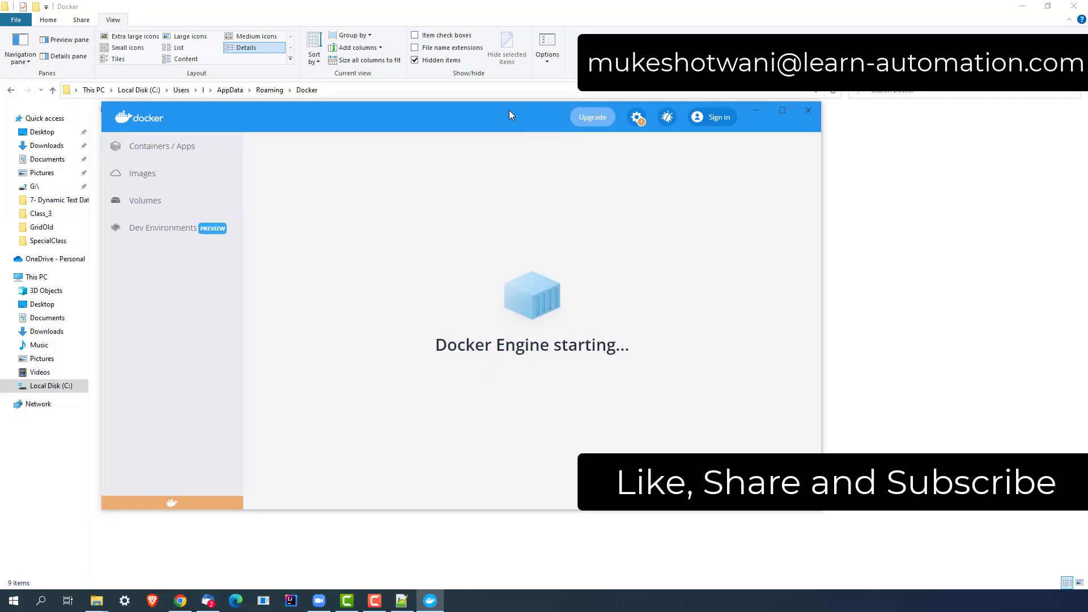